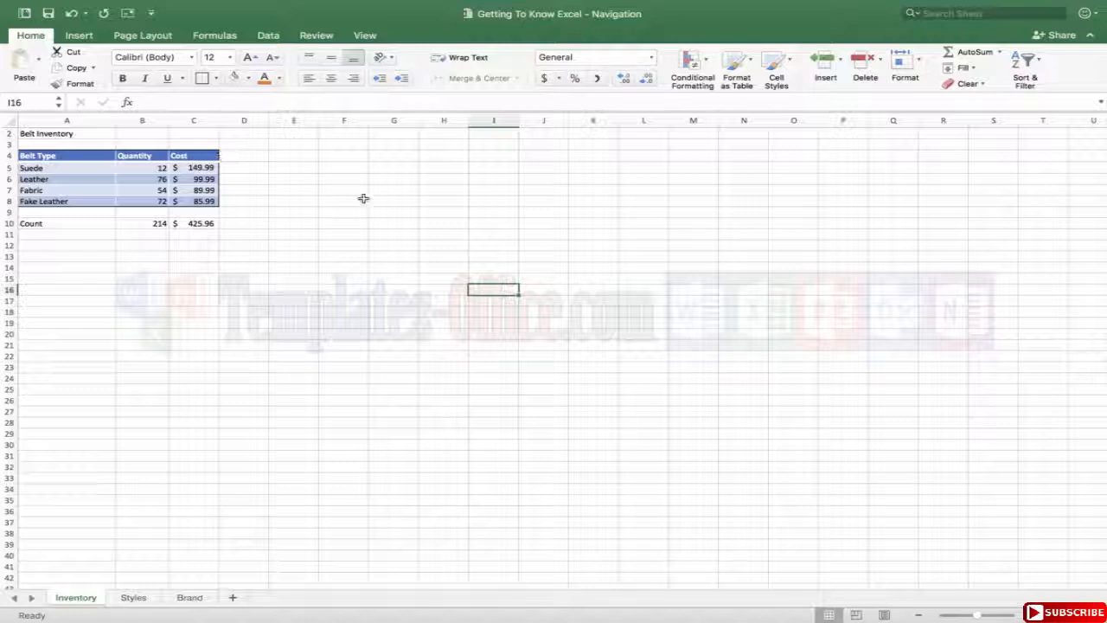
Copy the belt inventory table A4:C8 and paste the copy at F4
left_click_drag(71, 159, 199, 199)
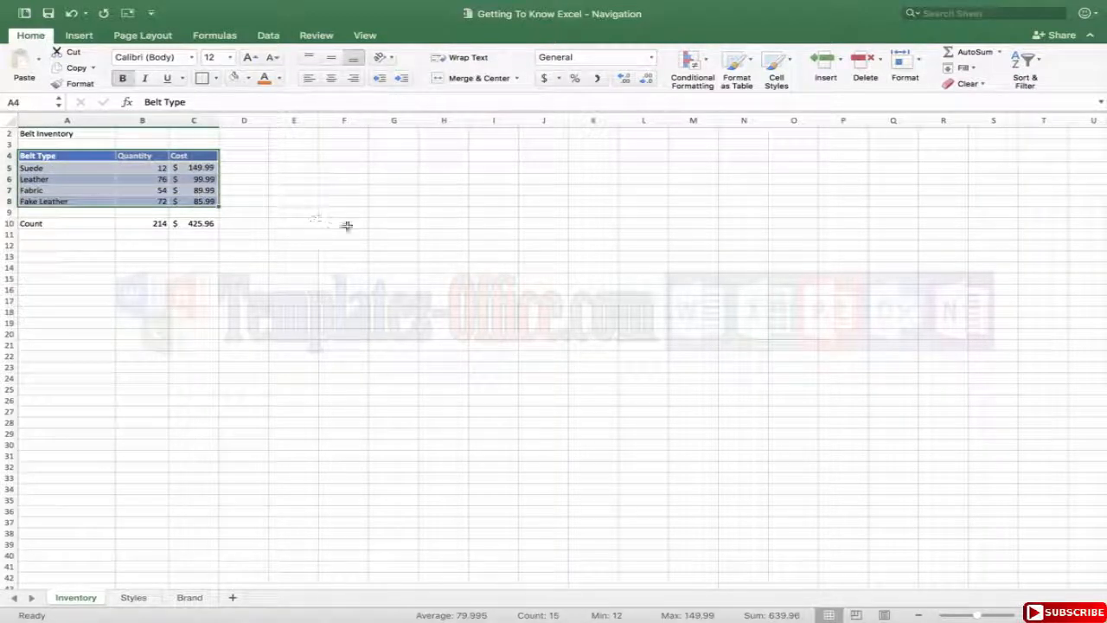
key("super+c")
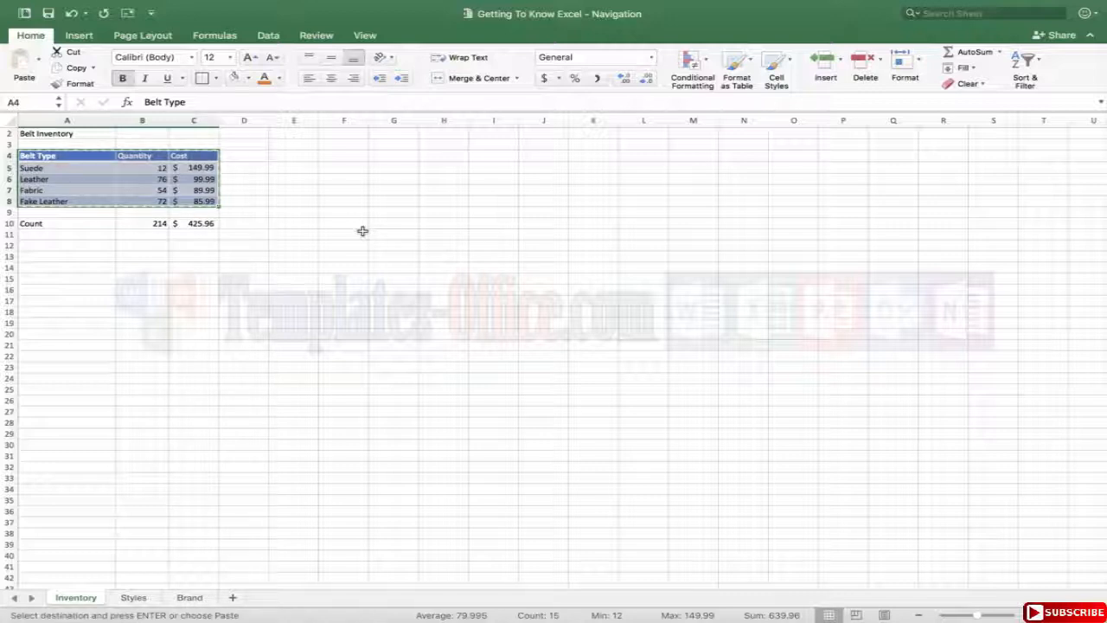
left_click_drag(328, 154, 525, 200)
key("super+v")
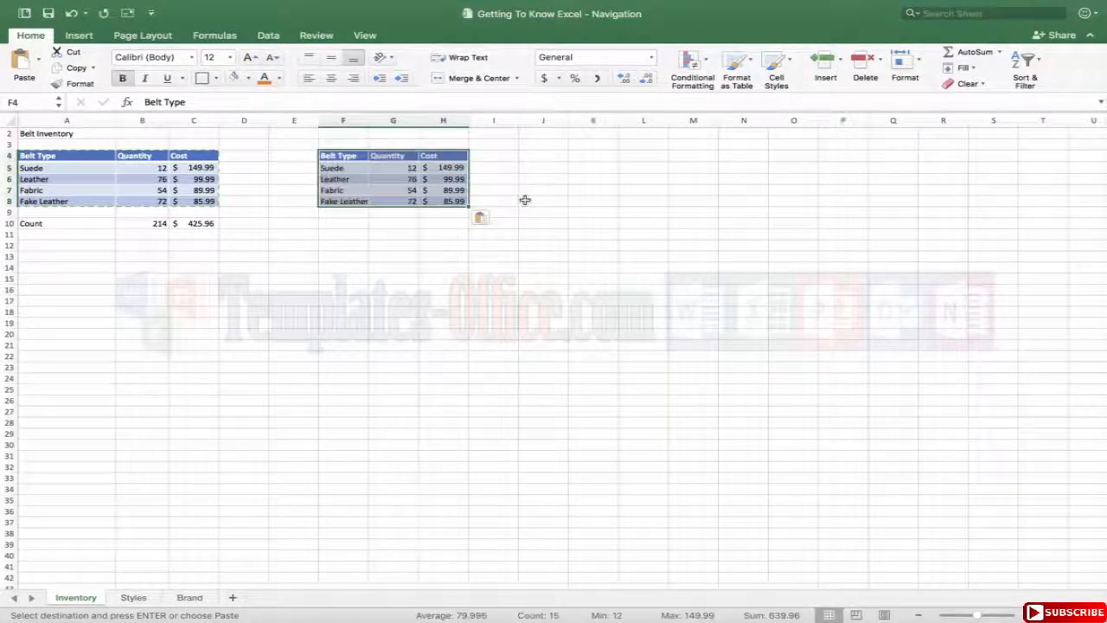
left_click(335, 235)
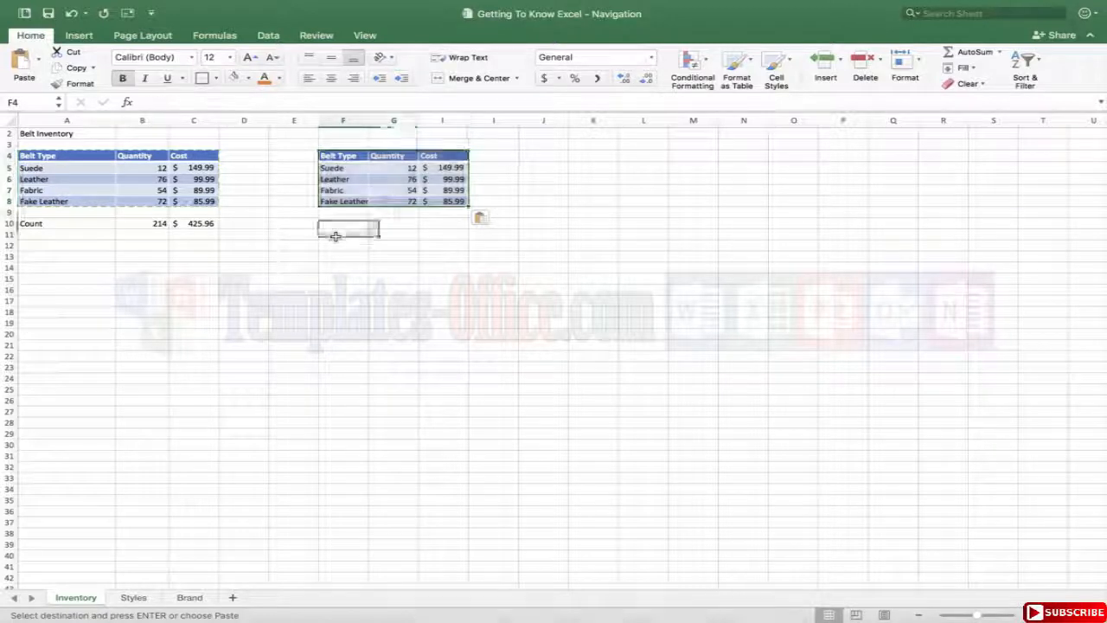
Undo the pasted table copy at F4 and leave copy mode
left_click(73, 17)
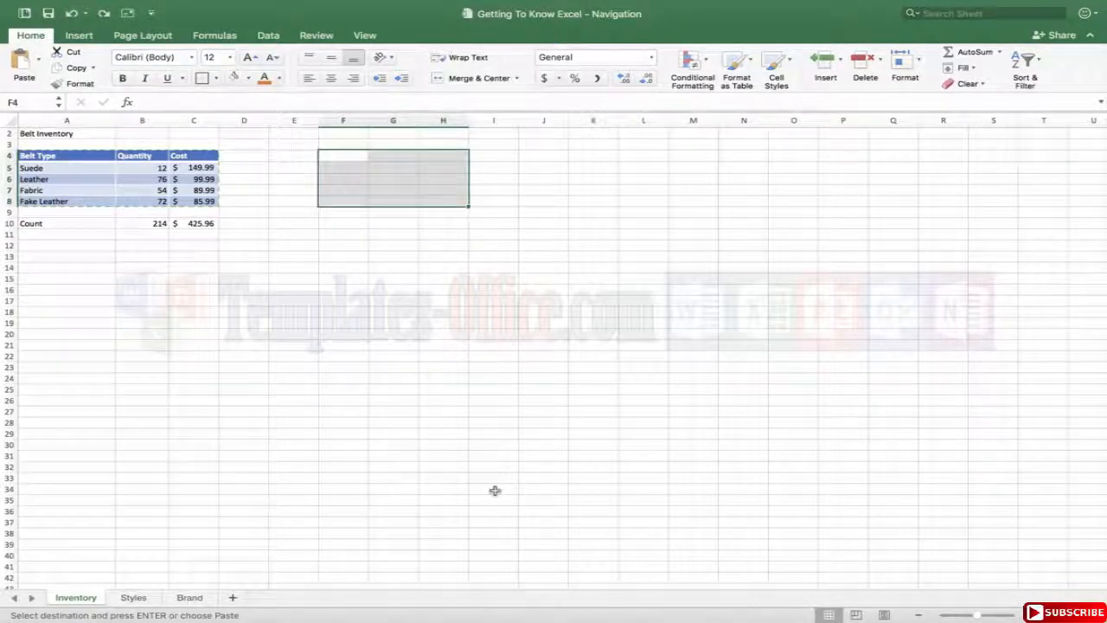
left_click(477, 445)
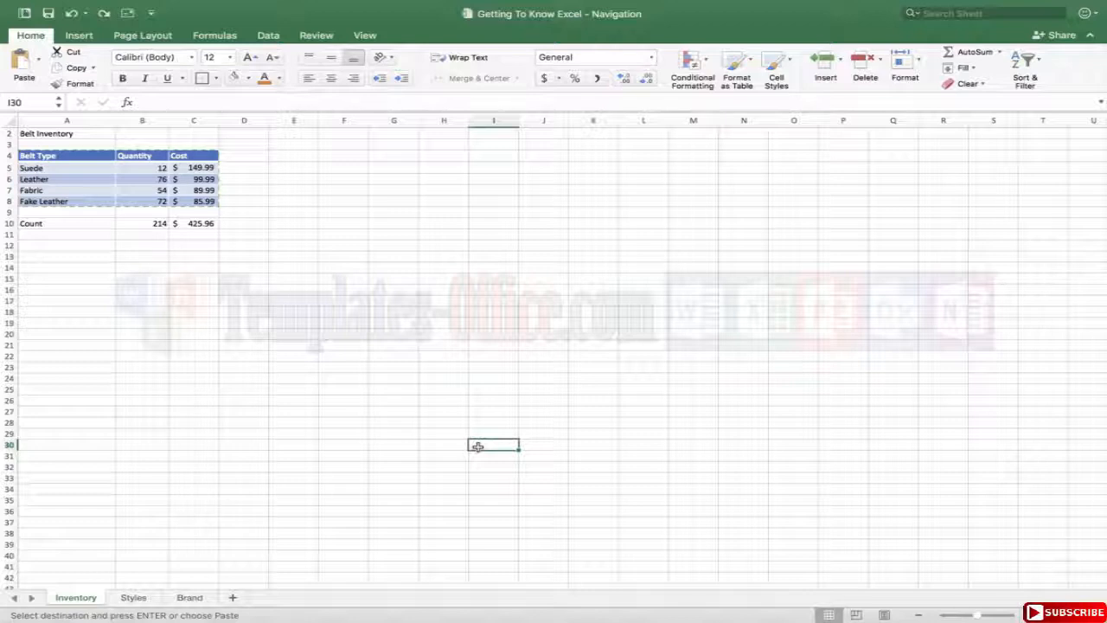
double_click(377, 325)
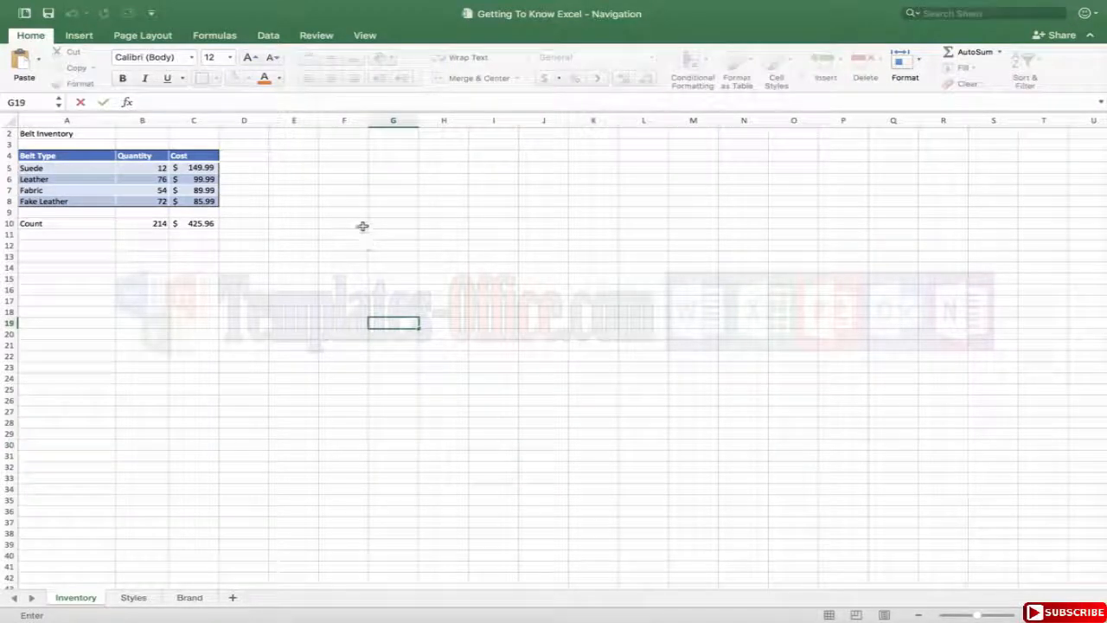
Select the empty block G5:I12, followed by the ranges from row 6 to row 22 in columns F and H
left_click_drag(387, 169, 511, 248)
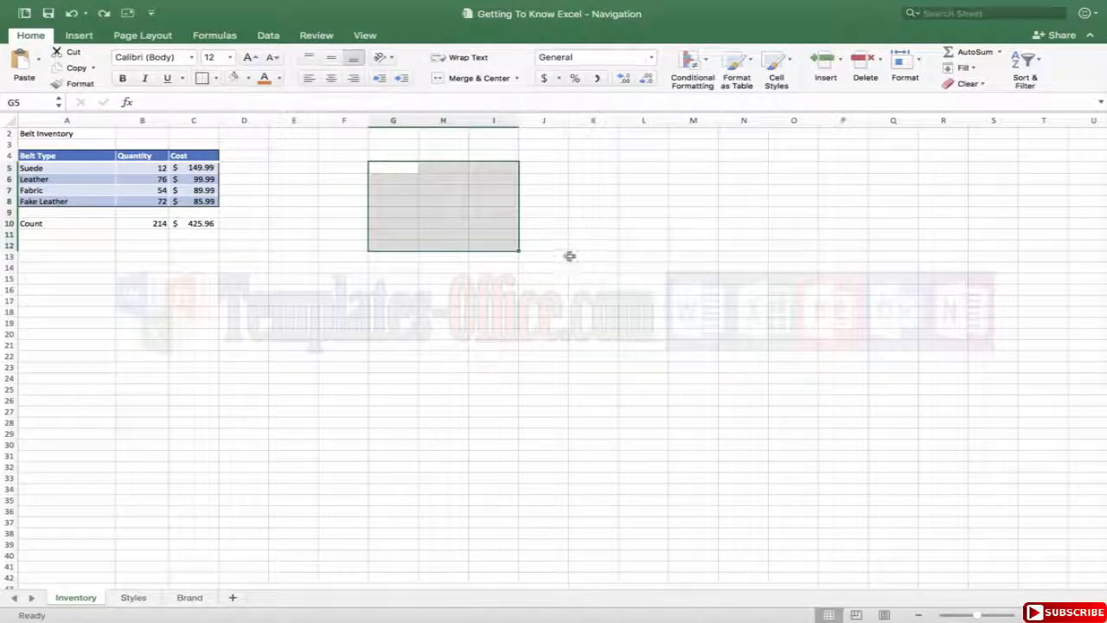
left_click(507, 310)
left_click(332, 180)
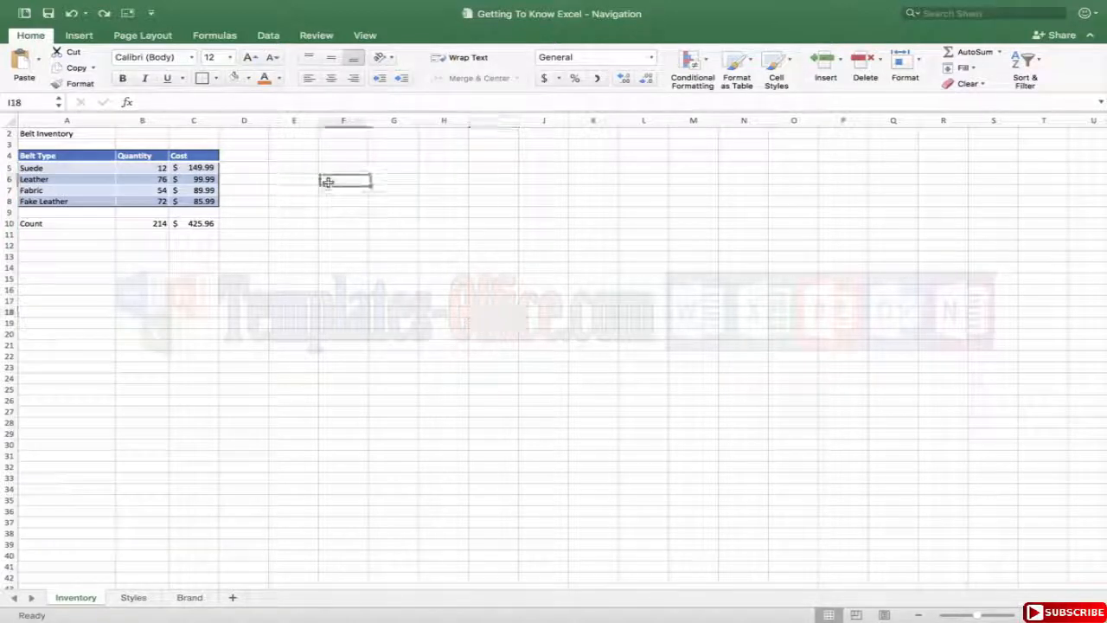
left_click_drag(332, 180, 346, 358)
left_click_drag(445, 180, 452, 353)
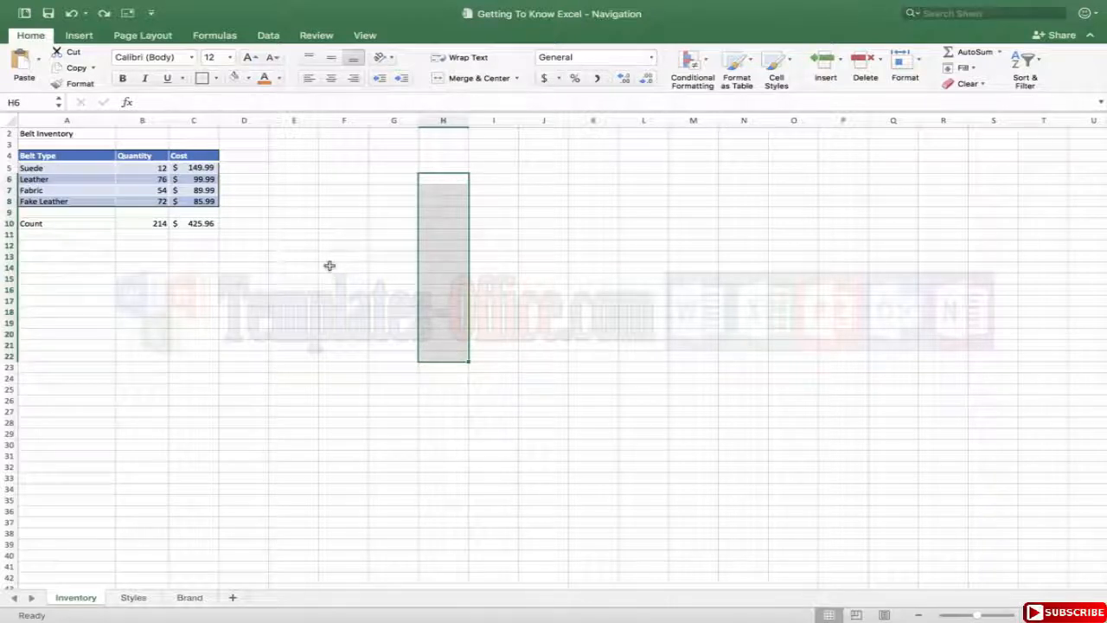
left_click(346, 189)
left_click_drag(39, 156, 62, 201)
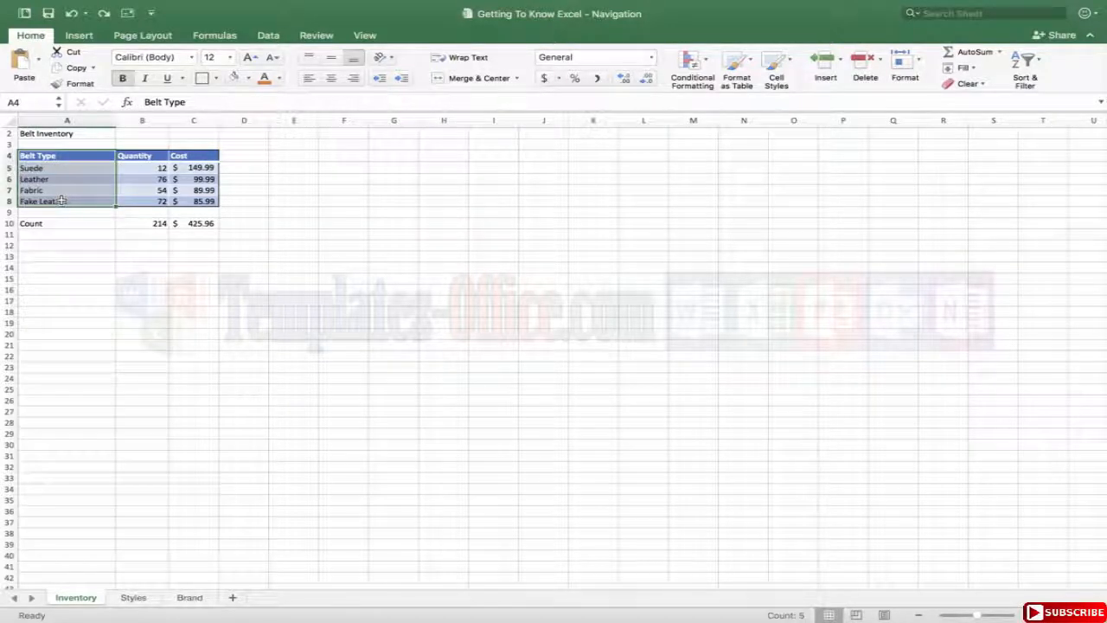
right_click(192, 154)
key("Escape")
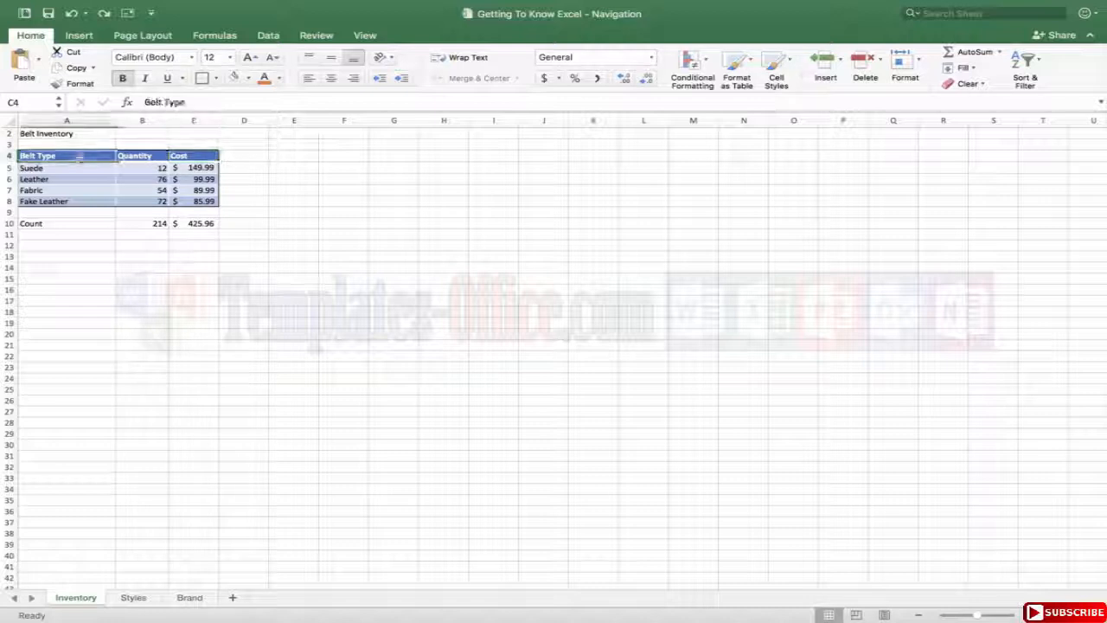
Copy the non-adjacent Belt Type and Cost columns, A4:A8 together with C4:C8
left_click_drag(80, 156, 73, 201)
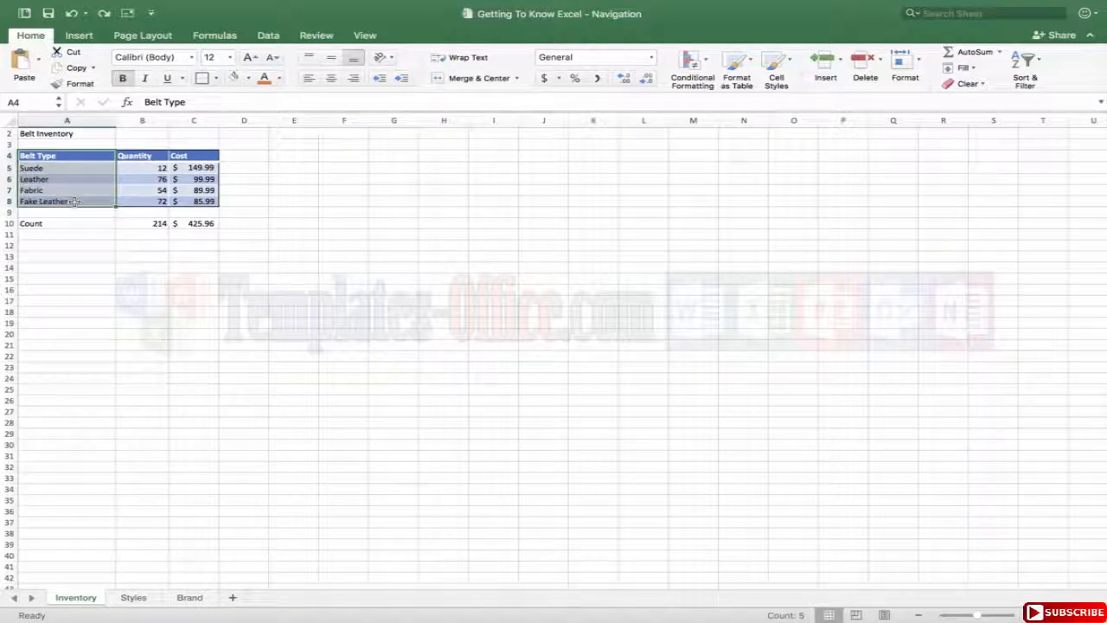
left_click_drag(191, 155, 188, 199)
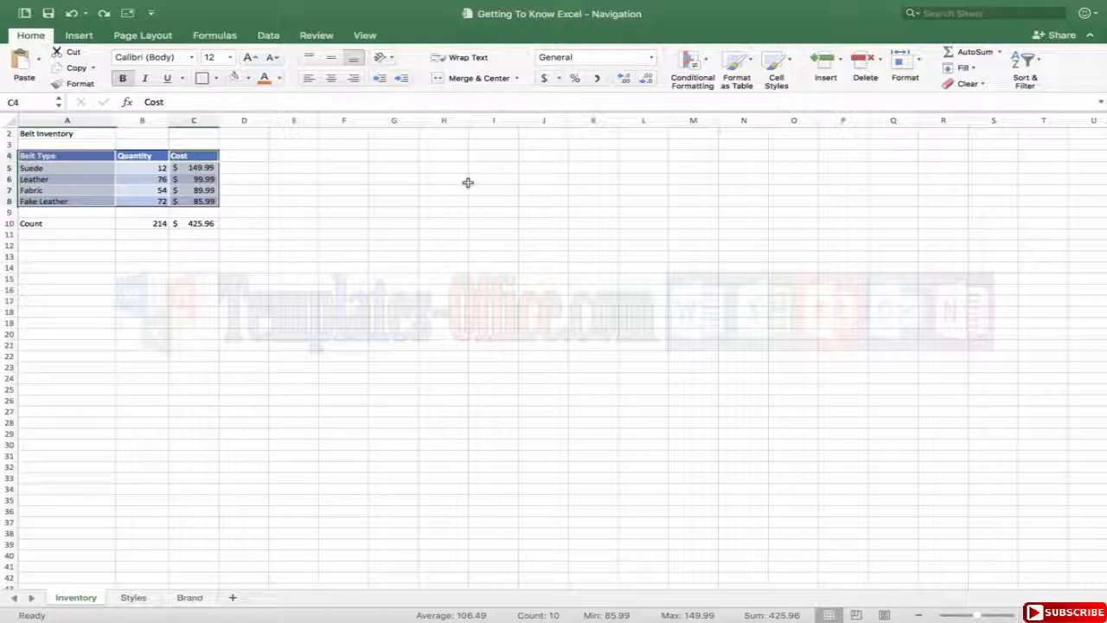
key("super+c")
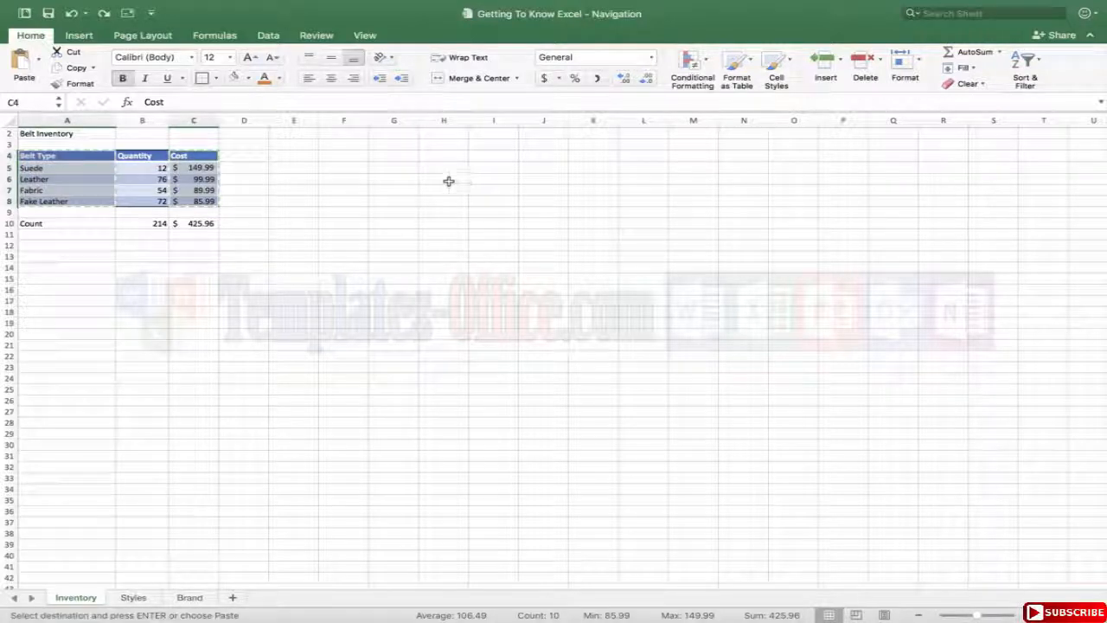
Try to paste the copied columns into F4:I8 while the source columns are still selected
left_click_drag(341, 153, 504, 202)
key("super+v")
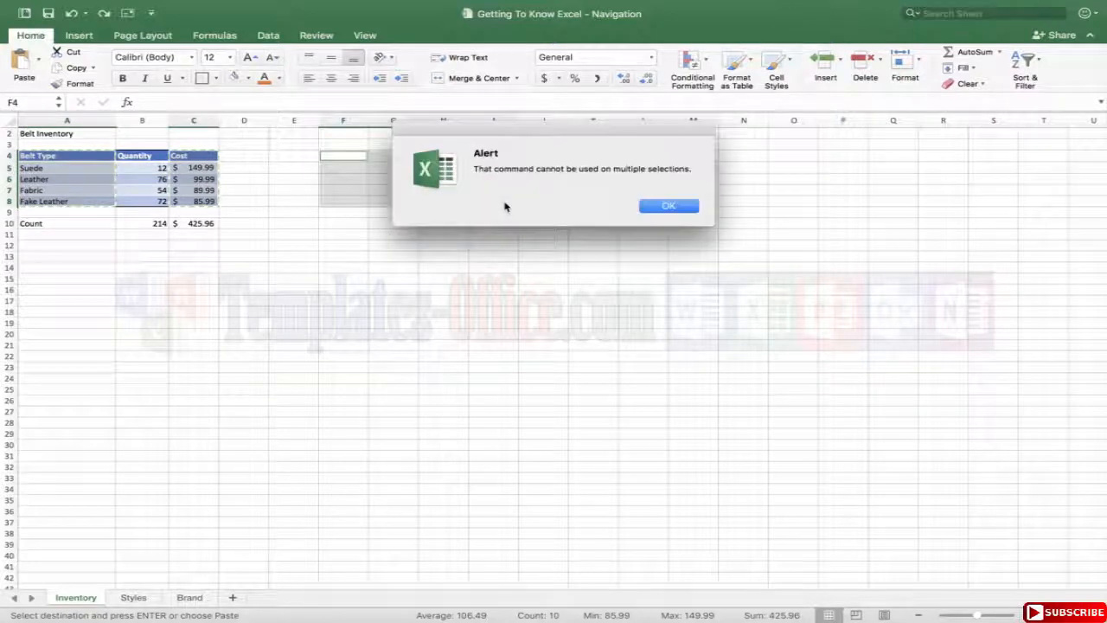
left_click(669, 206)
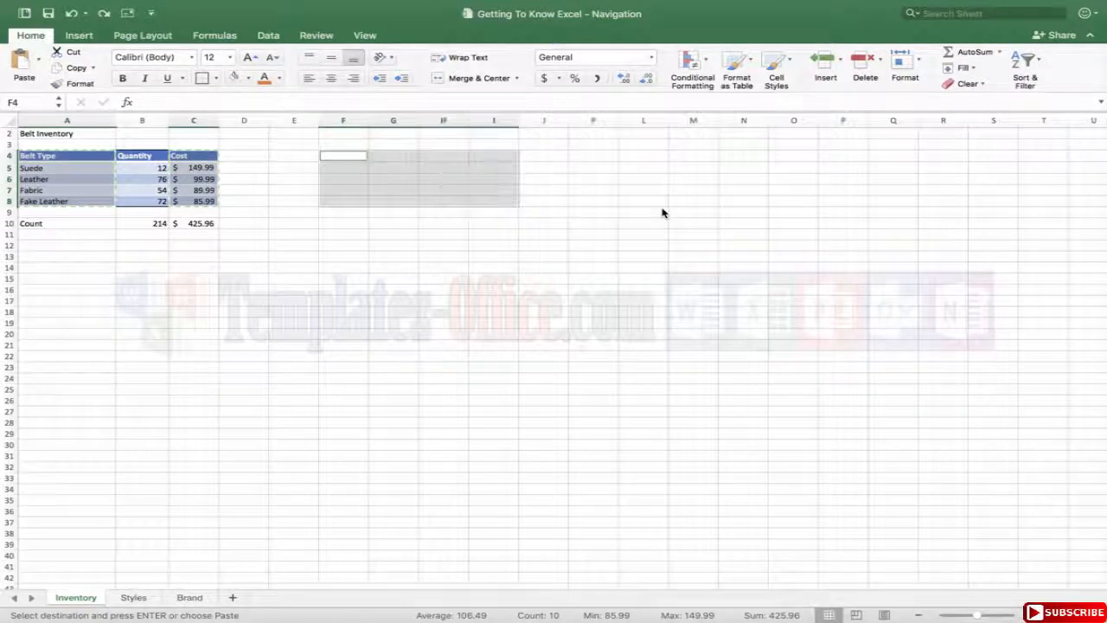
left_click(313, 223)
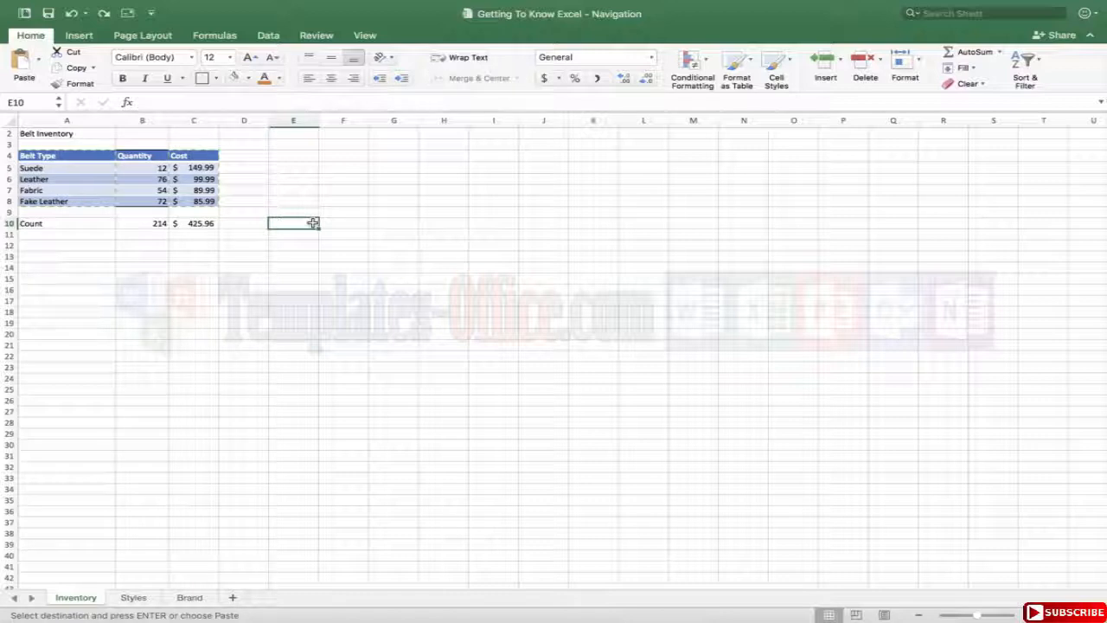
Paste the copied Belt Type and Cost columns at E7 and again at H7
left_click_drag(291, 190, 498, 231)
key("super+v")
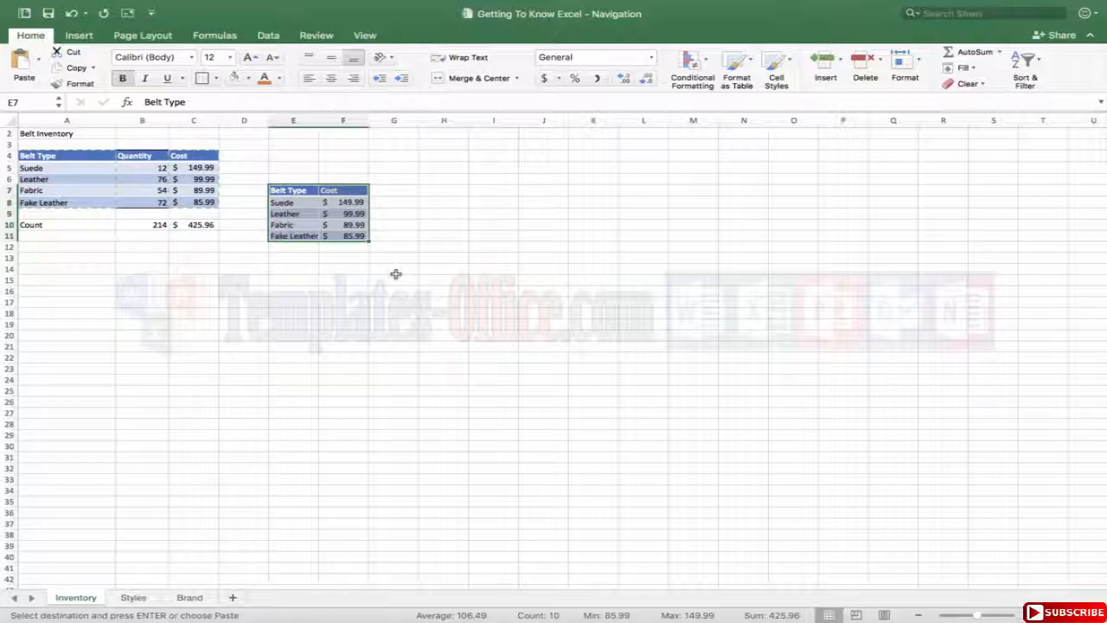
left_click_drag(432, 192, 519, 237)
key("super+v")
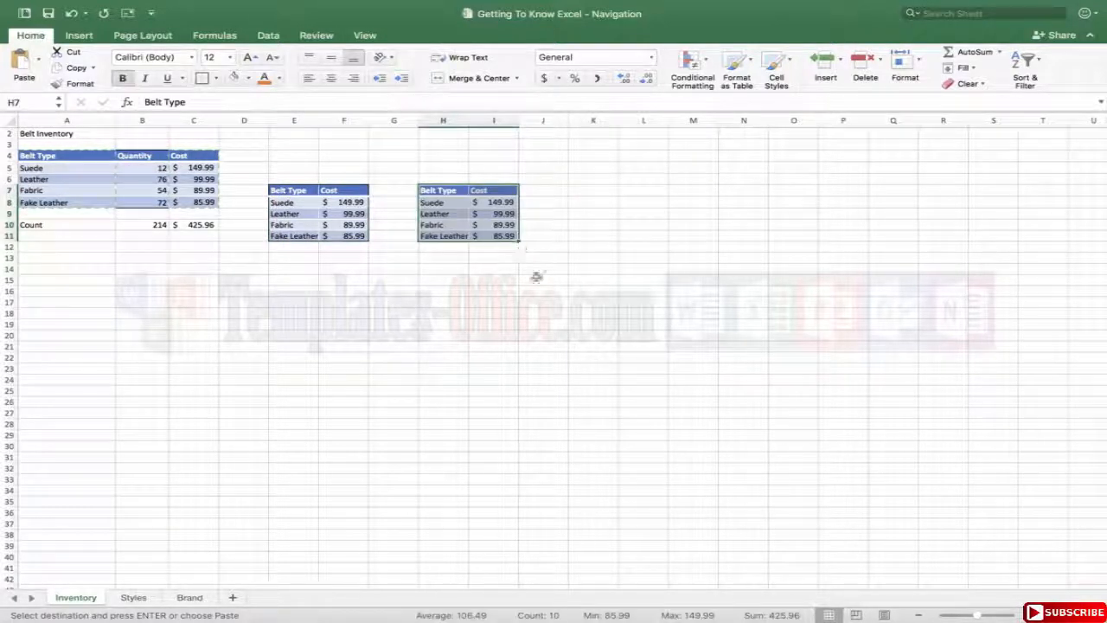
Undo both pasted copies of the Belt Type and Cost columns
left_click(71, 14)
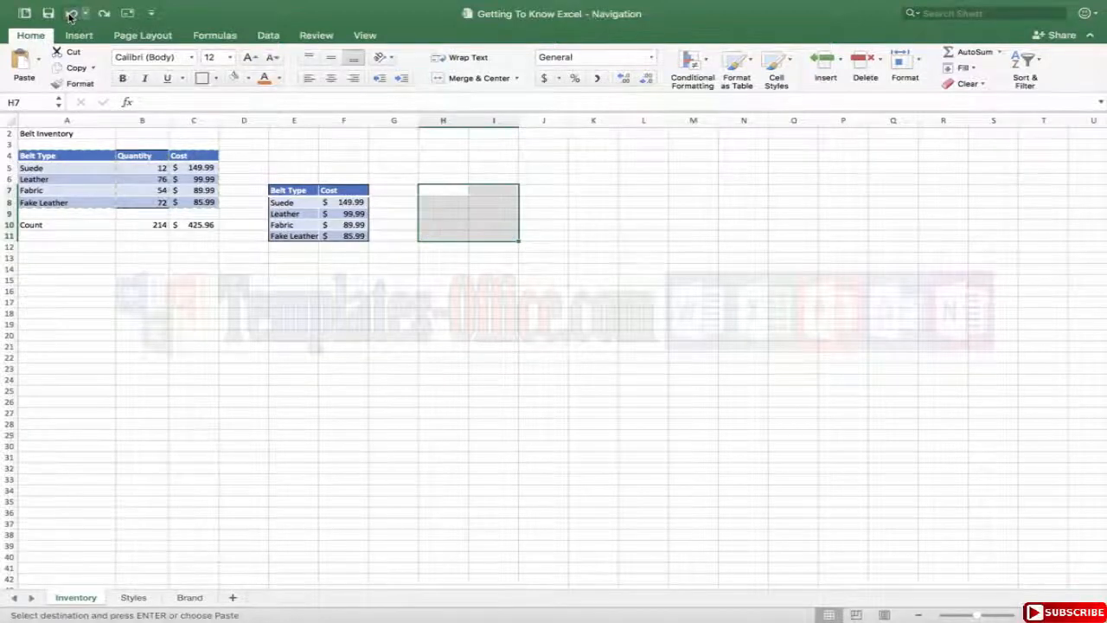
left_click(71, 13)
left_click(71, 14)
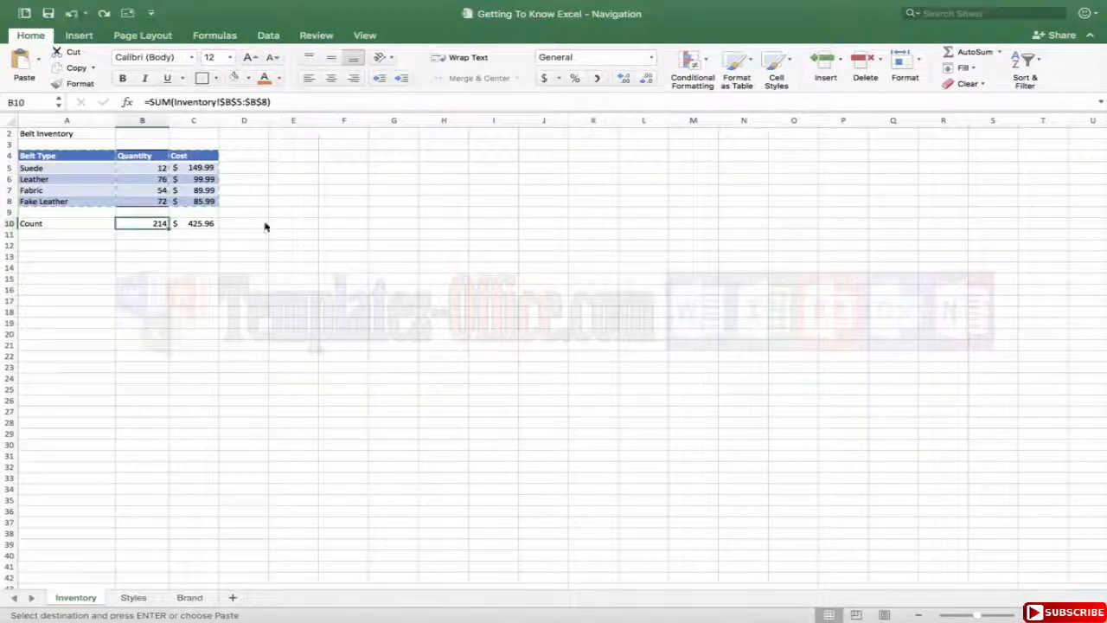
left_click(312, 209)
Move the active cell from E4 several columns to the right along row 4
left_click(285, 159)
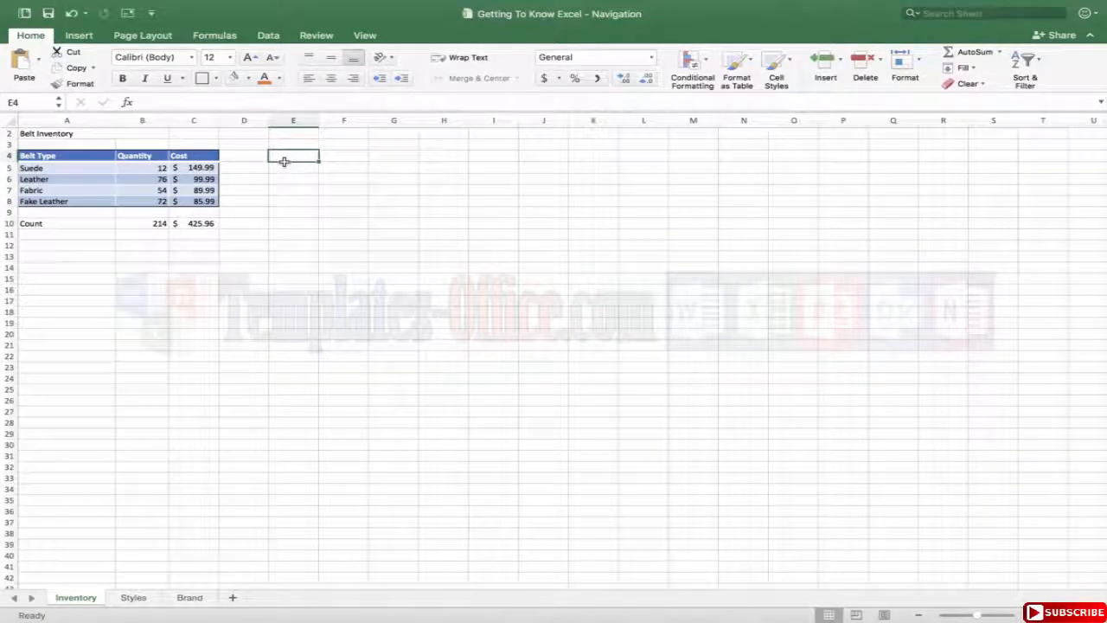
key("Right")
key("Right")
key("Right")
key("Right")
key("Right")
key("Right")
key("Right")
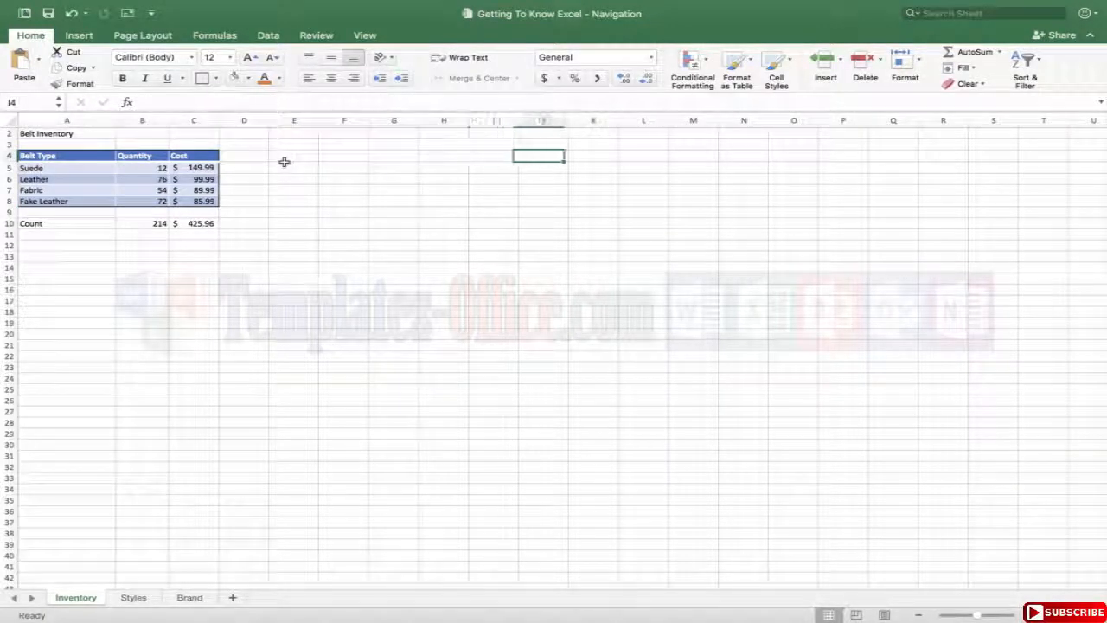
Move the active cell back from row 4 to F7, one cell at a time
key("Left")
key("Left")
key("Left")
key("Down")
key("Down")
key("Down")
key("Left")
key("Left")
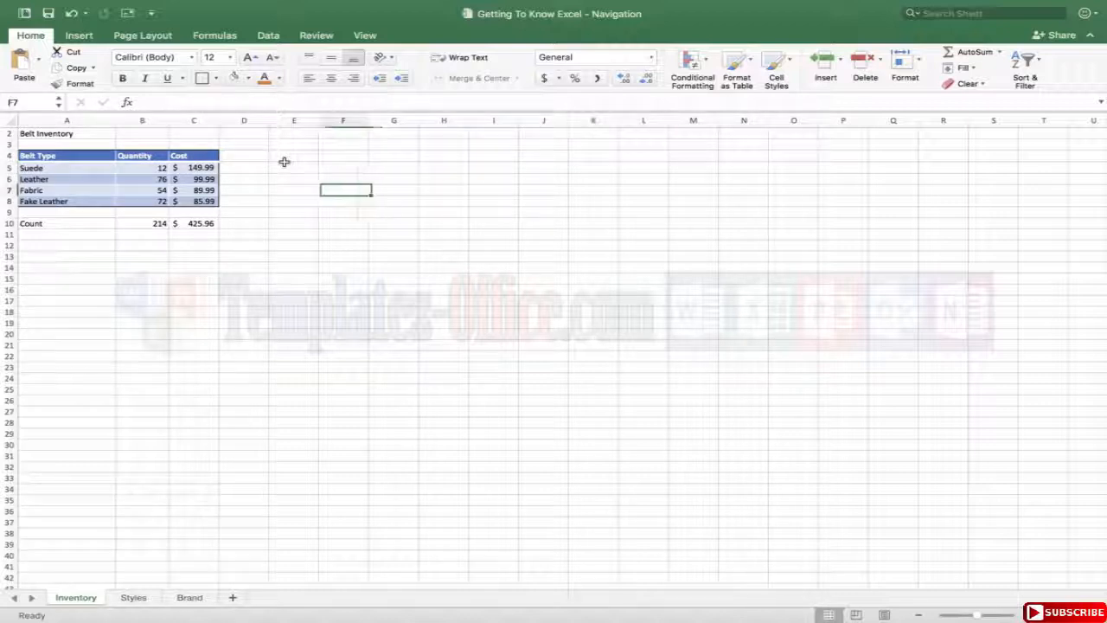
Move the active cell from F7 to the Belt Type header in A4
key("Left")
key("Left")
key("Left")
key("Left")
key("Up")
key("Up")
key("Up")
key("Left")
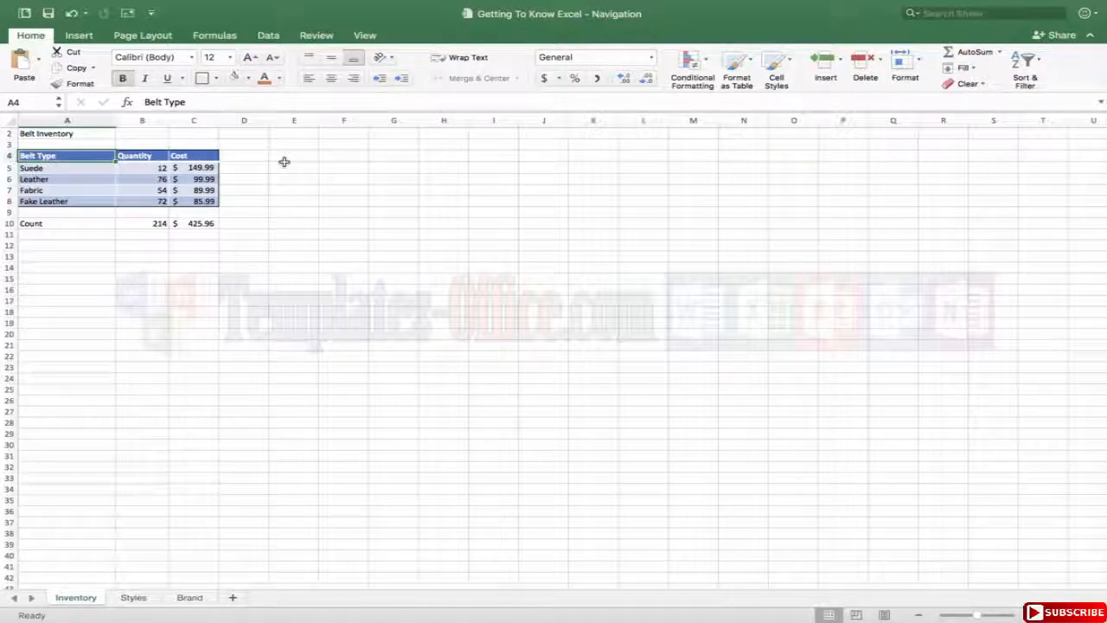
Move the active cell from A4 along row 4 to F4 and down to F8
key("Right")
key("Right")
key("Right")
key("Right")
key("Right")
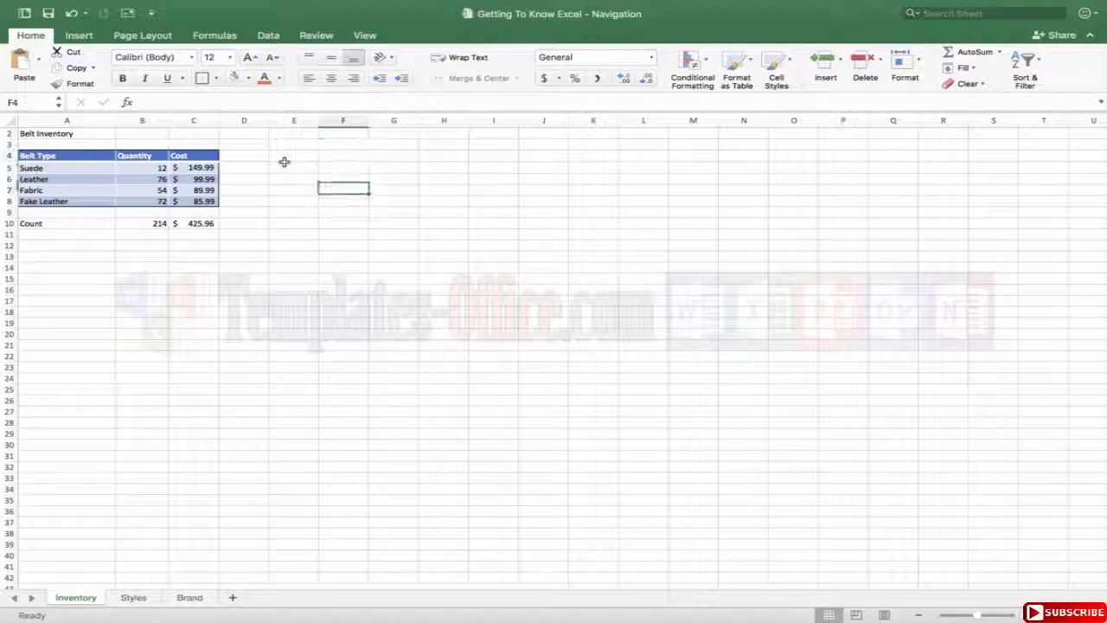
key("Down")
key("Down")
key("Down")
key("Down")
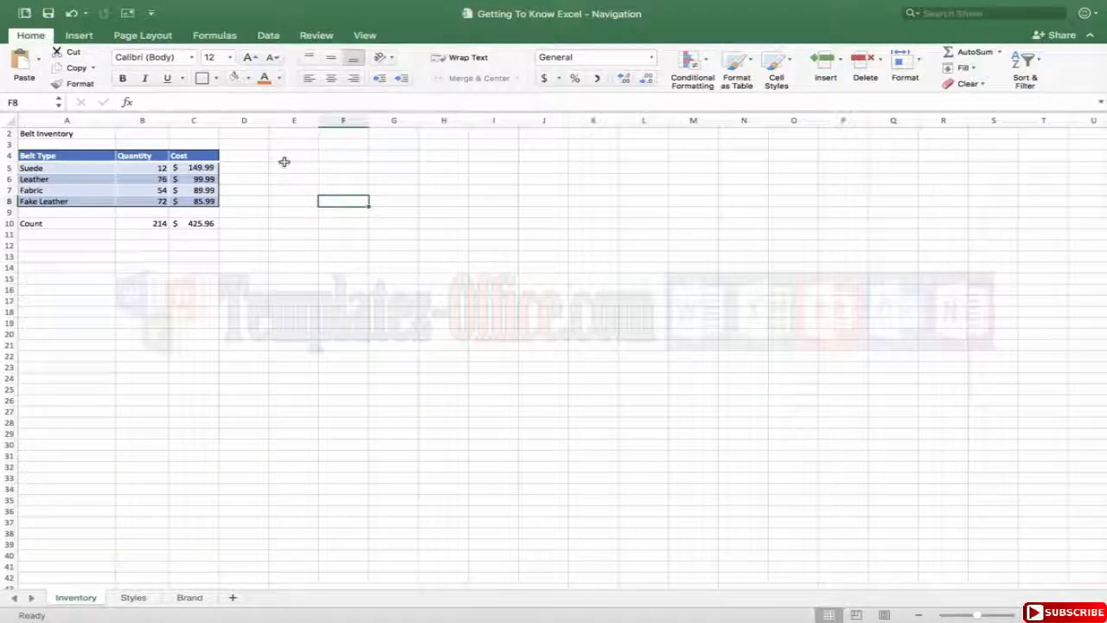
Select the non-adjacent ranges E4:E11 and G4:G11 together, and clear the selection
left_click_drag(285, 157, 291, 237)
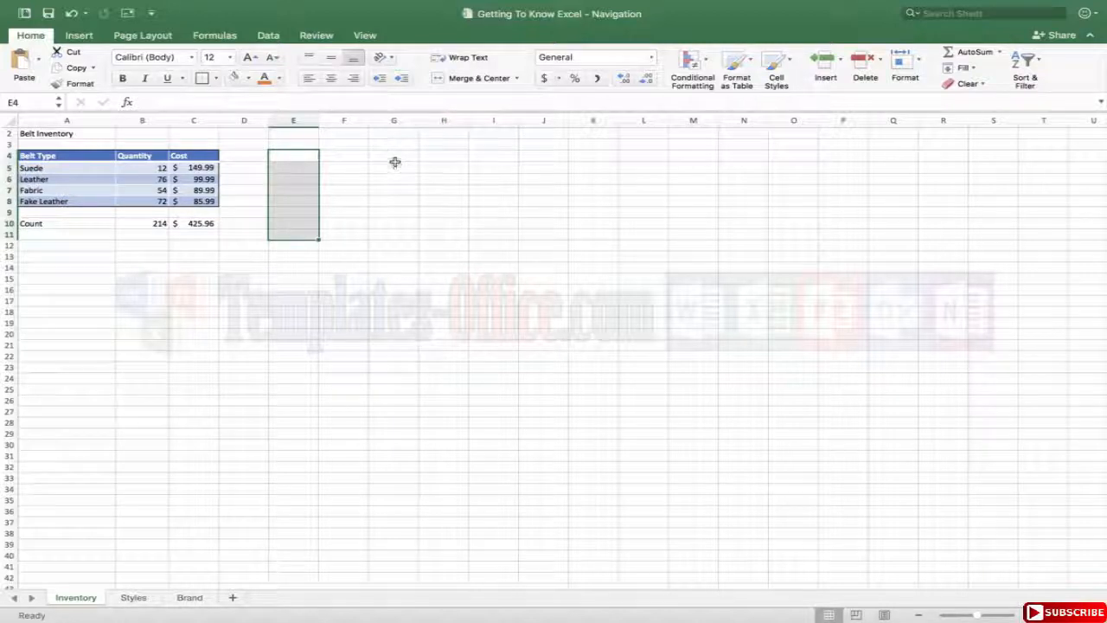
left_click_drag(394, 158, 393, 234)
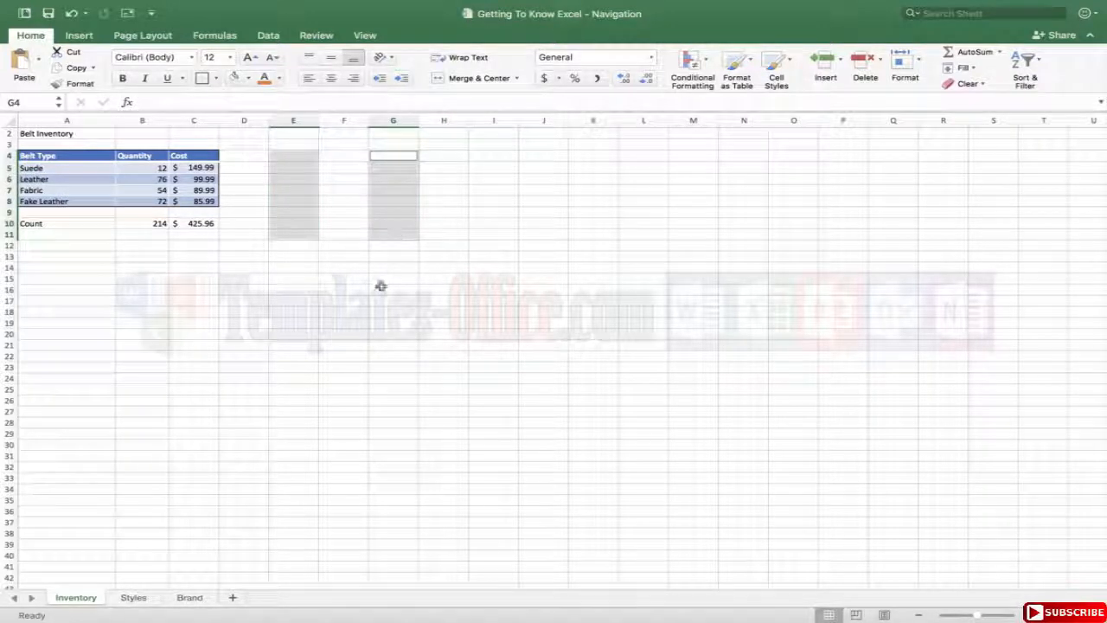
left_click(356, 263)
Copy the empty block F4:K15, selected by extending from F4, and paste it at F18
left_click(332, 156)
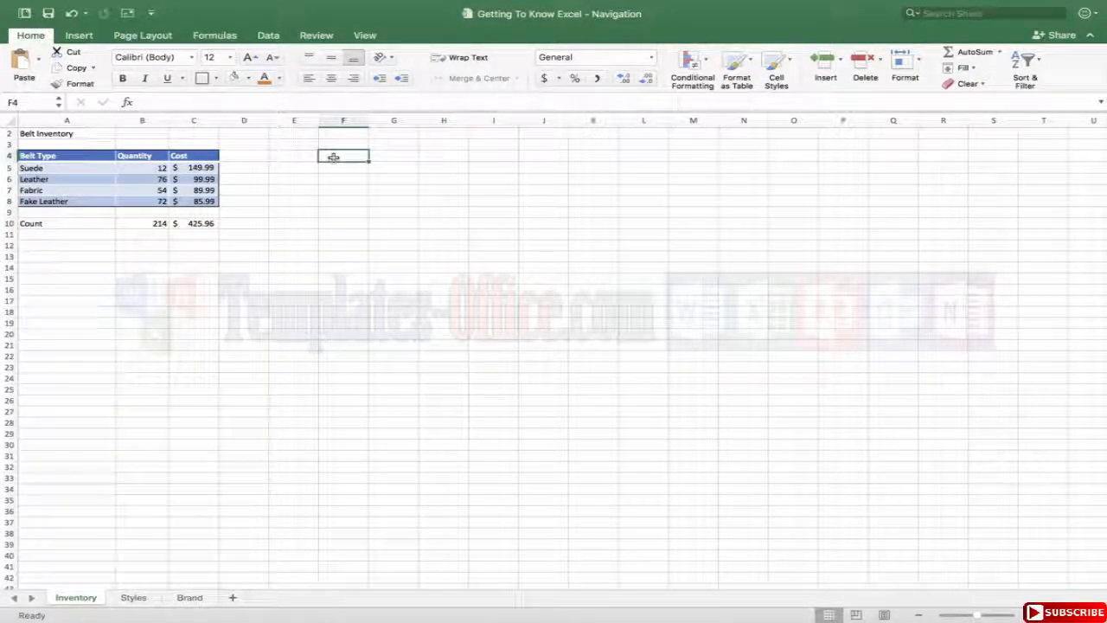
key("shift+Down")
key("shift+Down")
key("shift+Down")
key("shift+Down")
key("shift+Down")
key("shift+Down")
key("shift+Down")
key("shift+Down")
key("shift+Down")
key("shift+Down")
key("shift+Down")
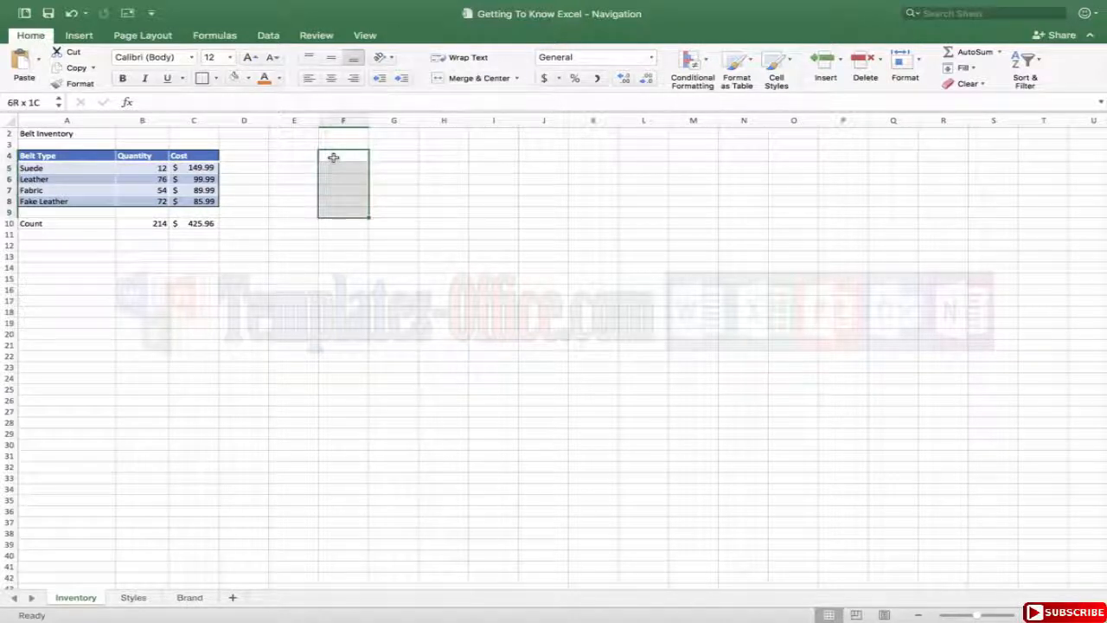
key("shift+Right")
key("shift+Right")
key("shift+Right")
key("shift+Right")
key("shift+Right")
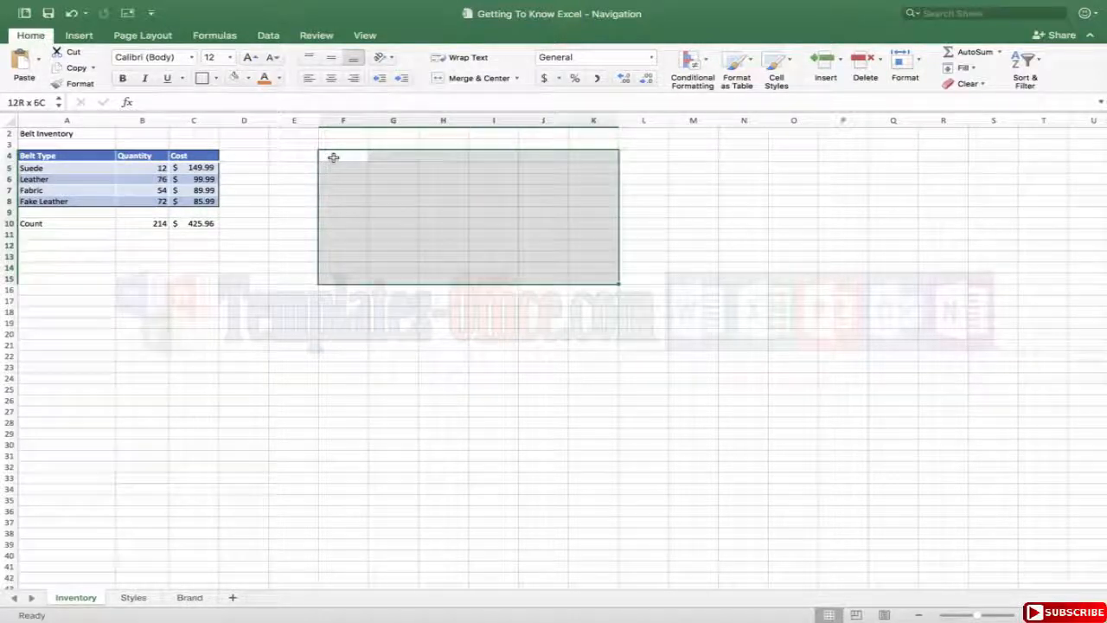
key("super+c")
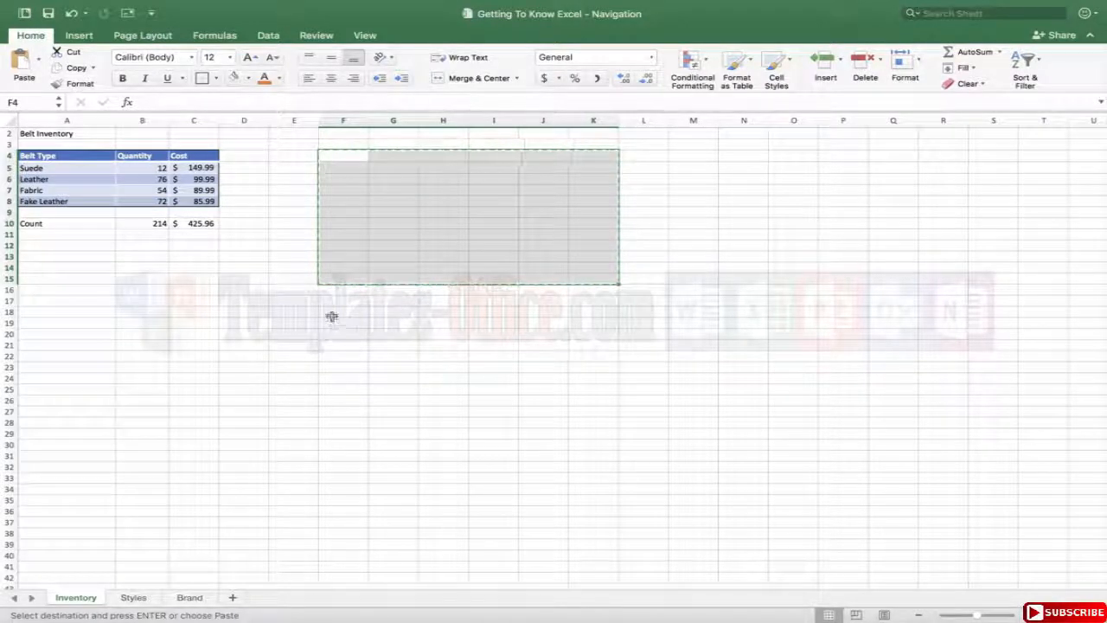
left_click_drag(331, 313, 580, 444)
key("super+v")
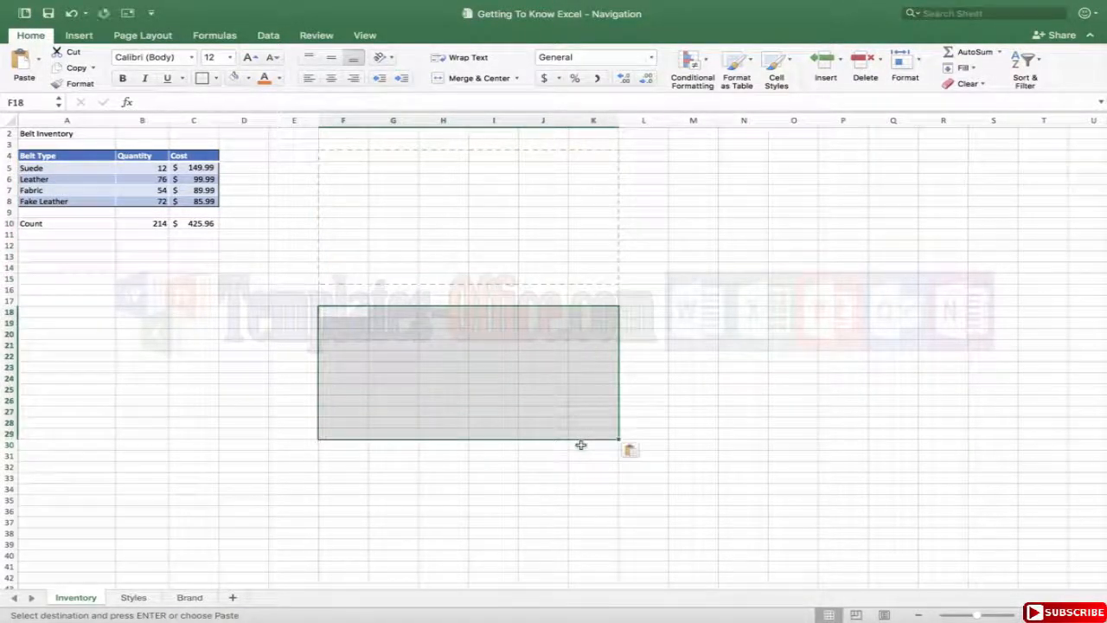
Clear the copied-range outline via cell G10 and move the active cell to the Belt Type header in A4
left_click(573, 456)
left_click(394, 224)
double_click(394, 225)
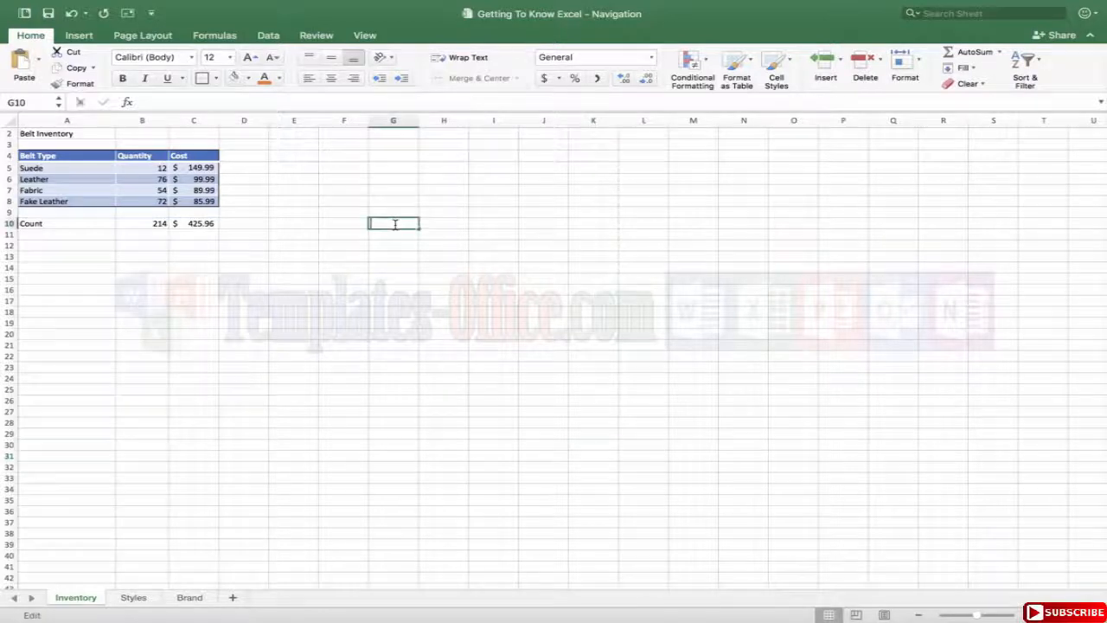
left_click(285, 152)
key("Left")
key("Left")
key("Left")
key("Left")
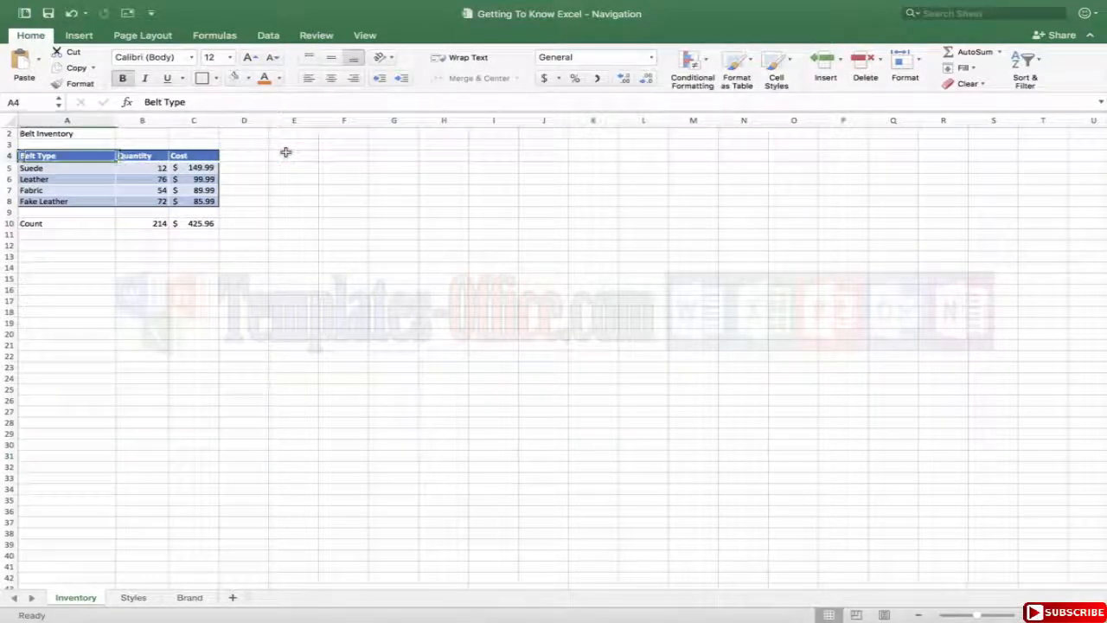
Extend the selection from A4 to C8 and copy the belt table
key("shift+Down")
key("shift+Down")
key("shift+Down")
key("shift+Down")
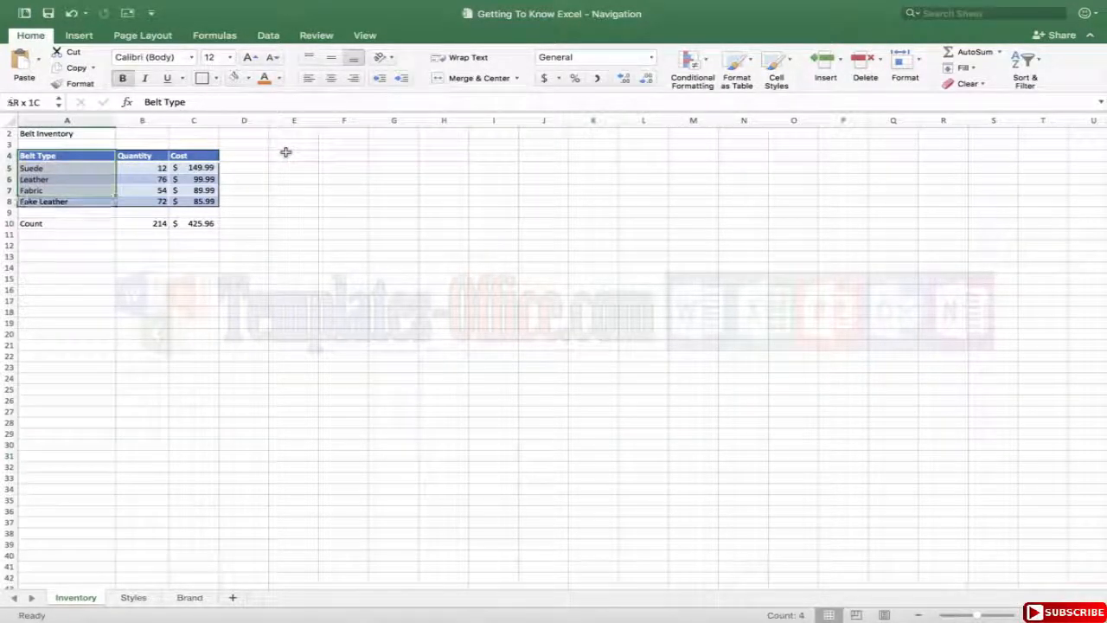
key("shift+Right")
key("shift+Right")
key("super+c")
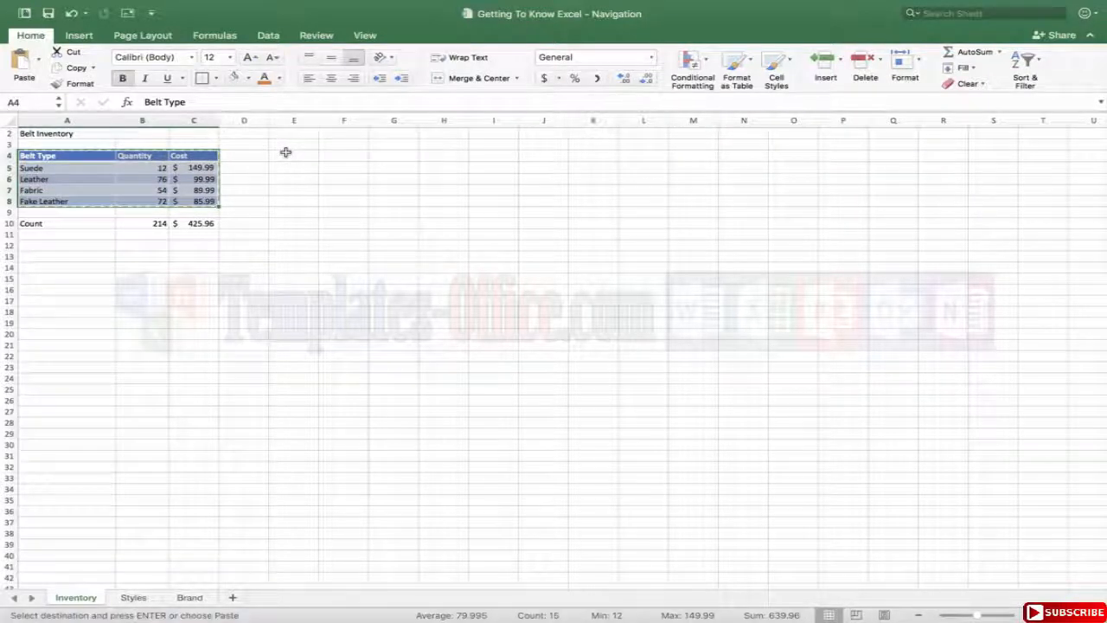
Move the active cell along row 4 to G4 and paste the copied table there
key("Right")
key("Right")
key("Right")
key("Right")
key("Right")
key("Right")
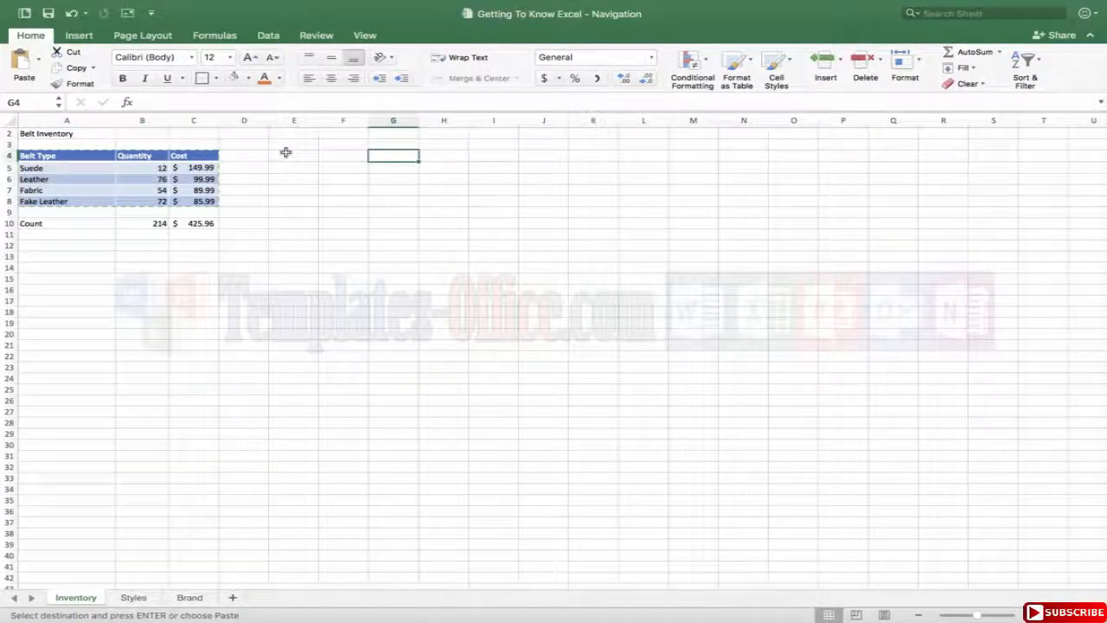
key("super+v")
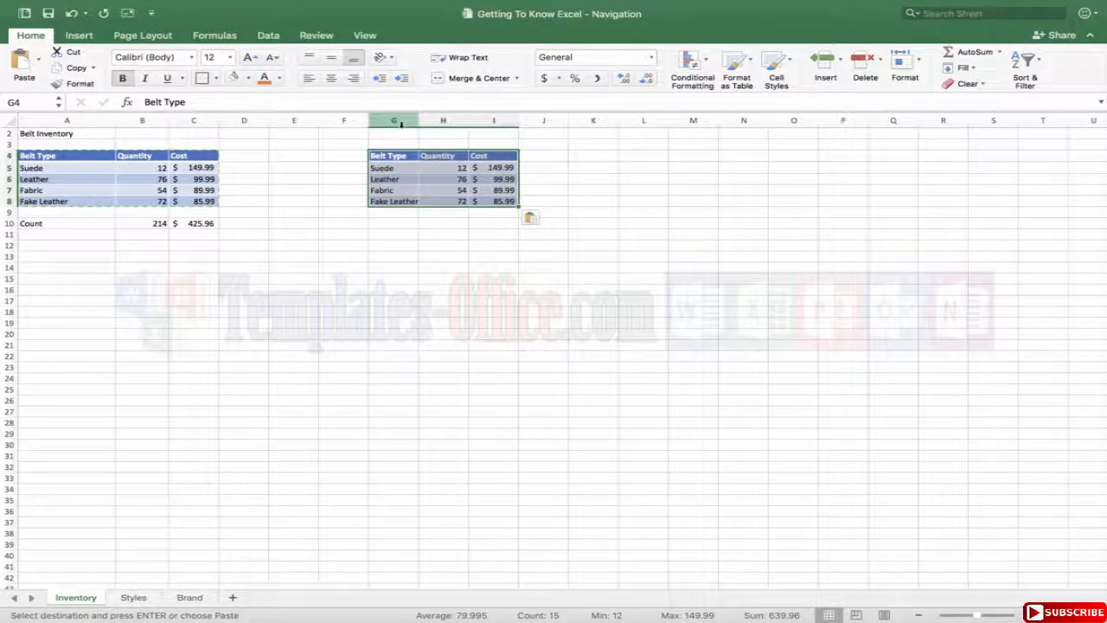
Select columns G through I and widen them together to fit the pasted table
left_click_drag(396, 120, 490, 122)
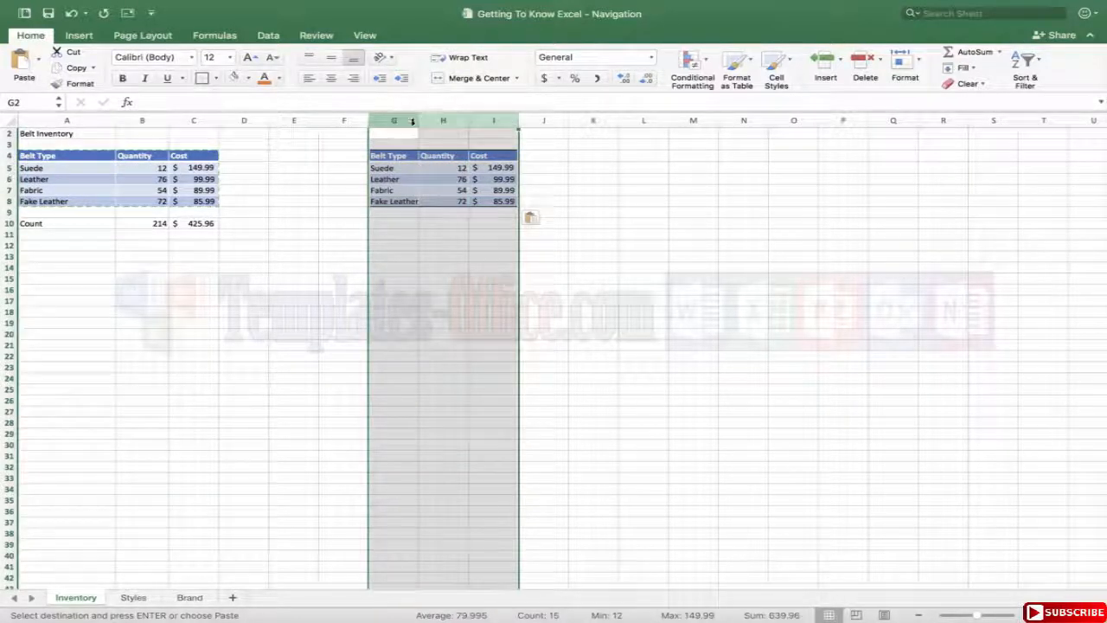
left_click_drag(416, 120, 416, 120)
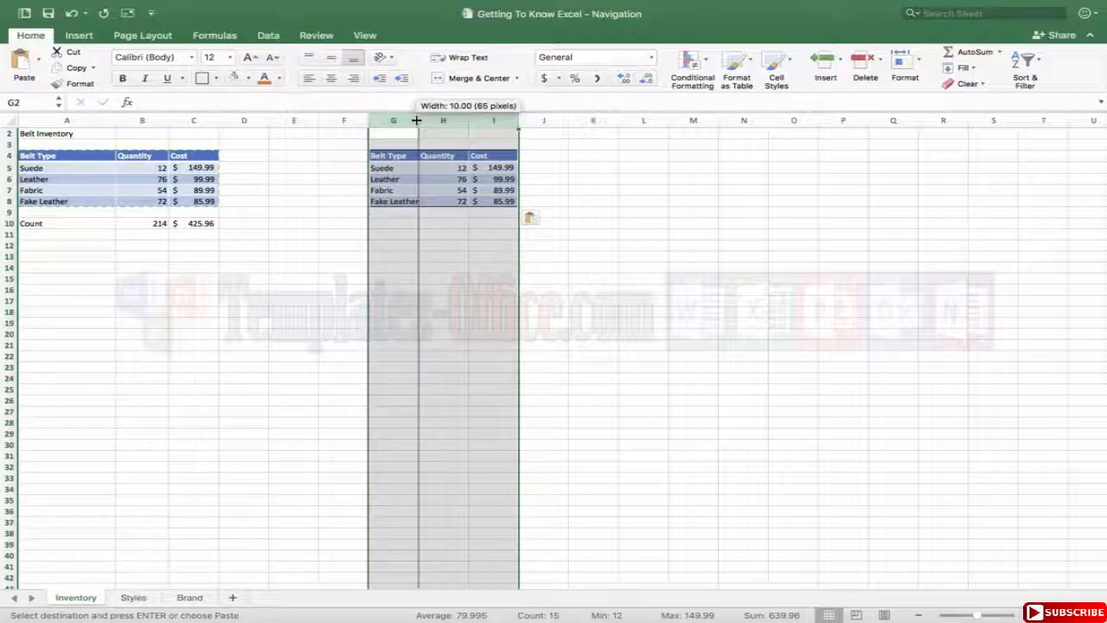
left_click_drag(416, 121, 430, 120)
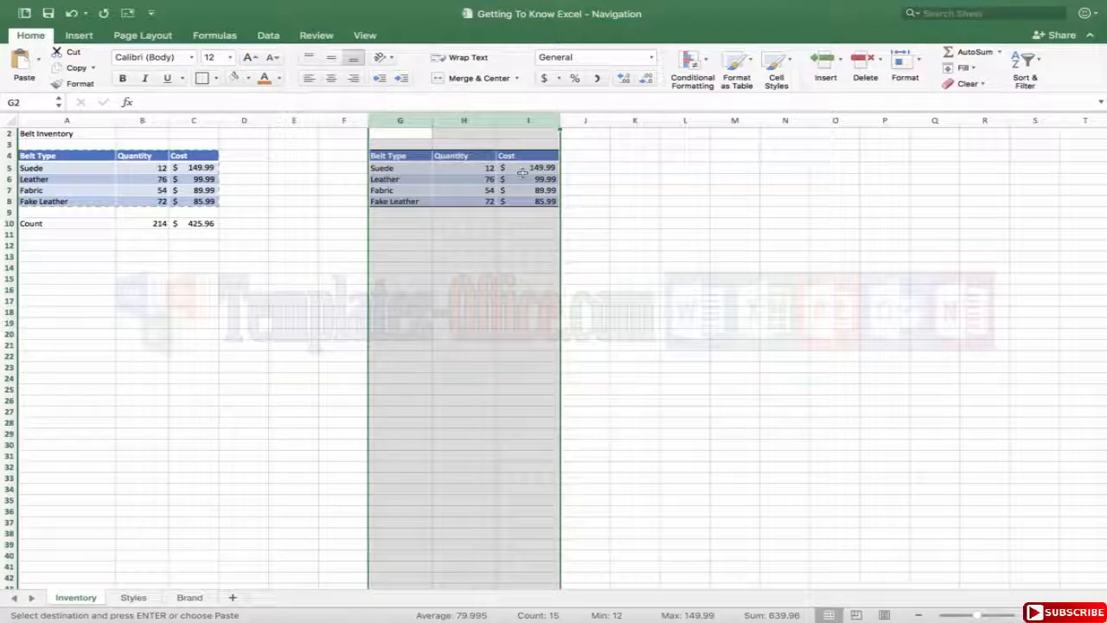
Undo the column widening and the table paste, and clear the copied-range outline via cell F19
left_click(72, 13)
left_click(72, 13)
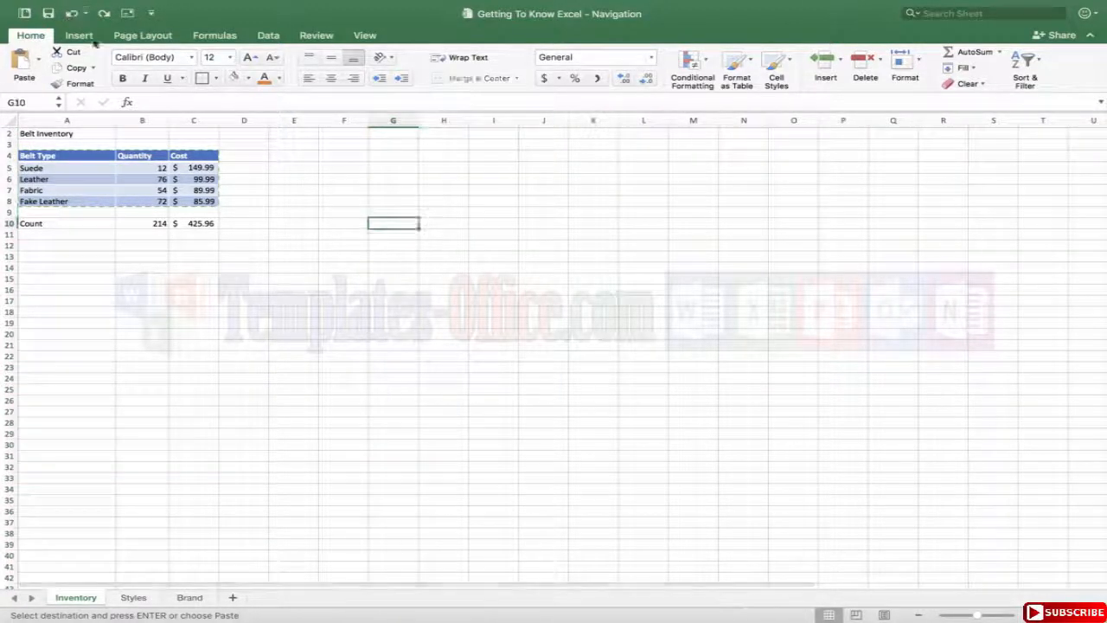
left_click(332, 327)
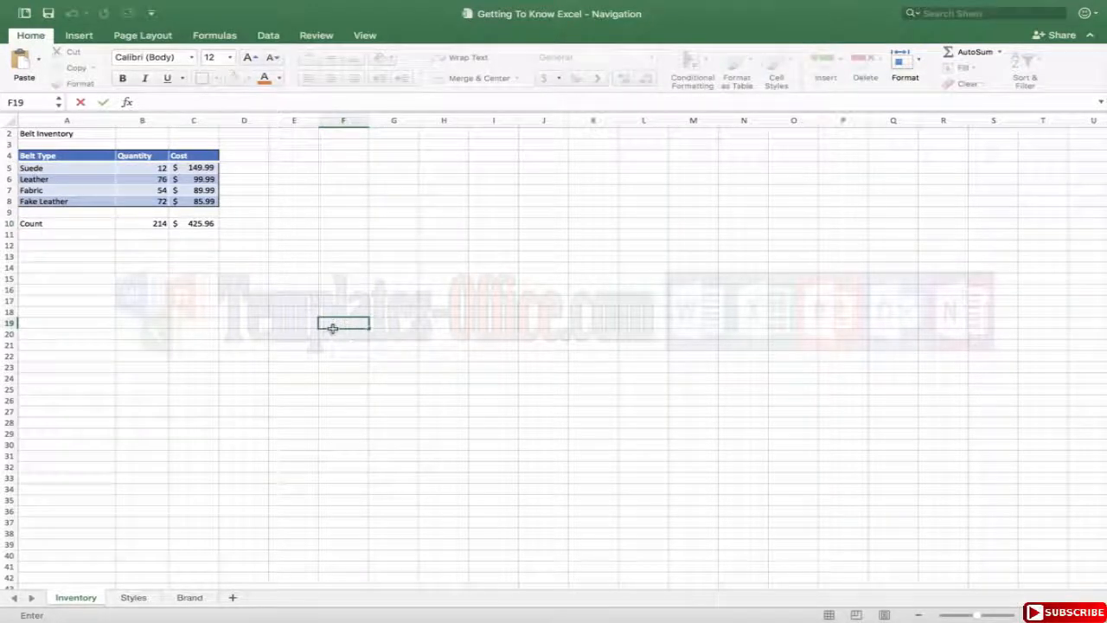
Move the active cell from F4 down to F5 and across to G5
left_click(345, 152)
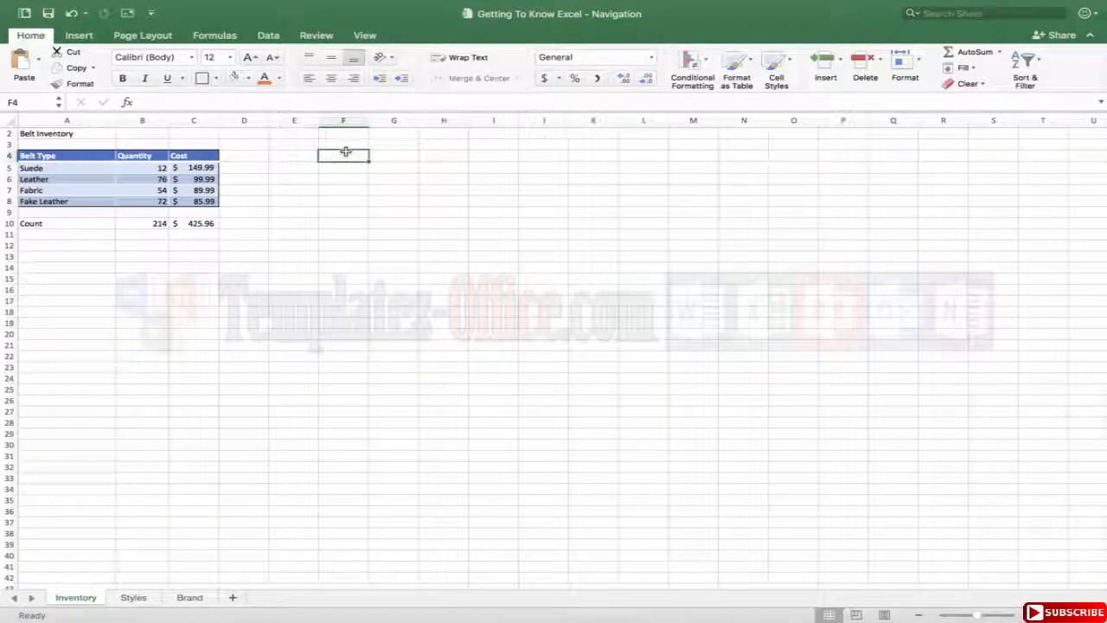
key("Down")
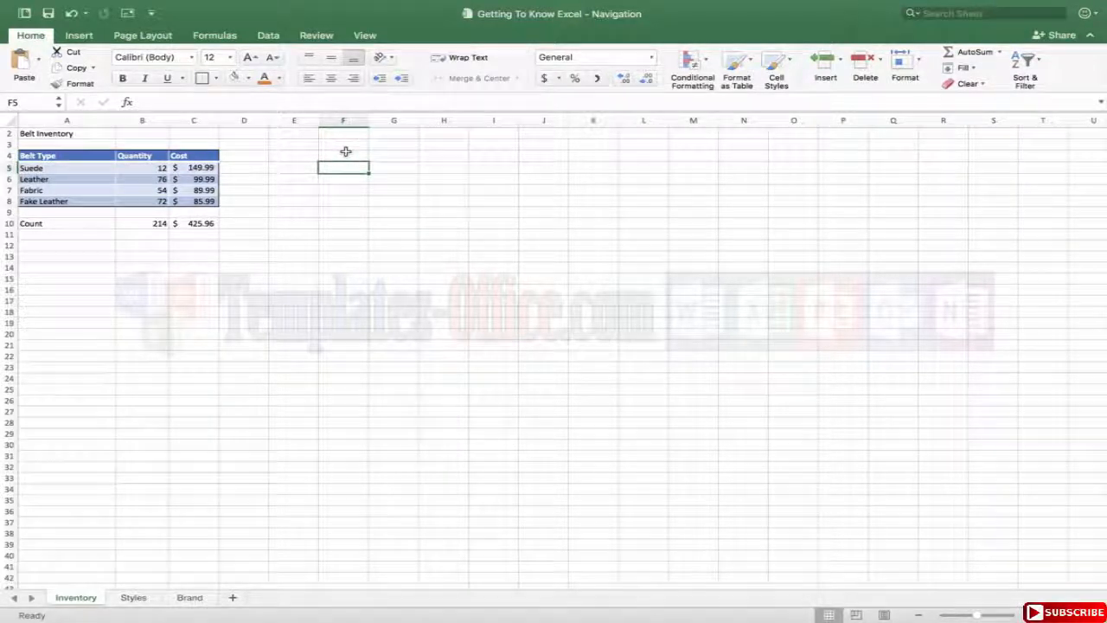
key("Right")
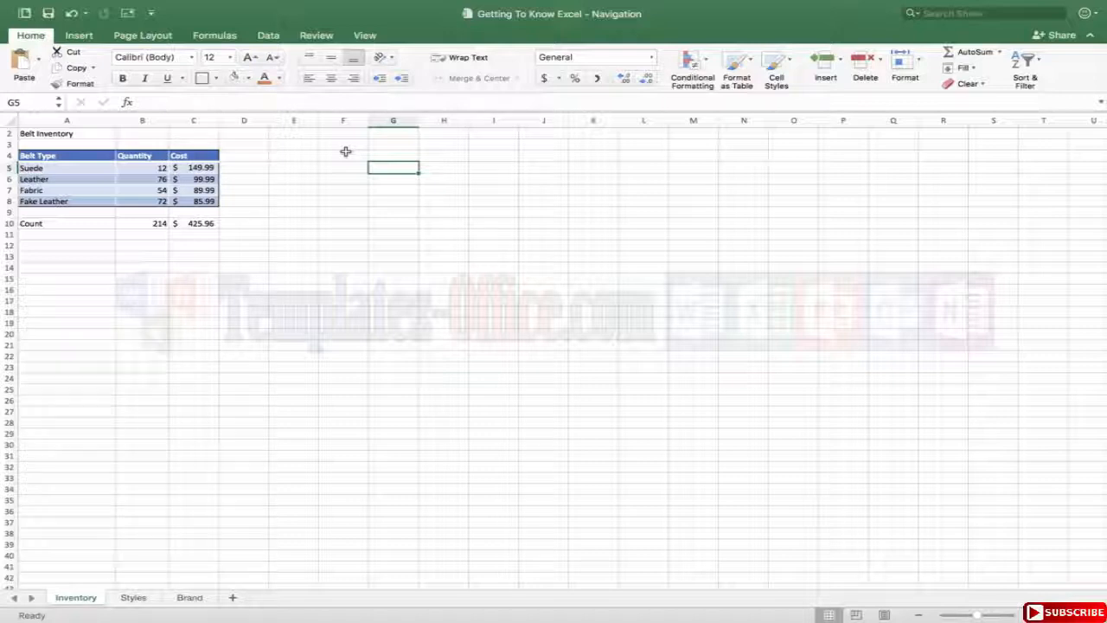
Select the belt table A4:C8 by extending from A4, with A8 as the active cell inside the selection
left_click(54, 155)
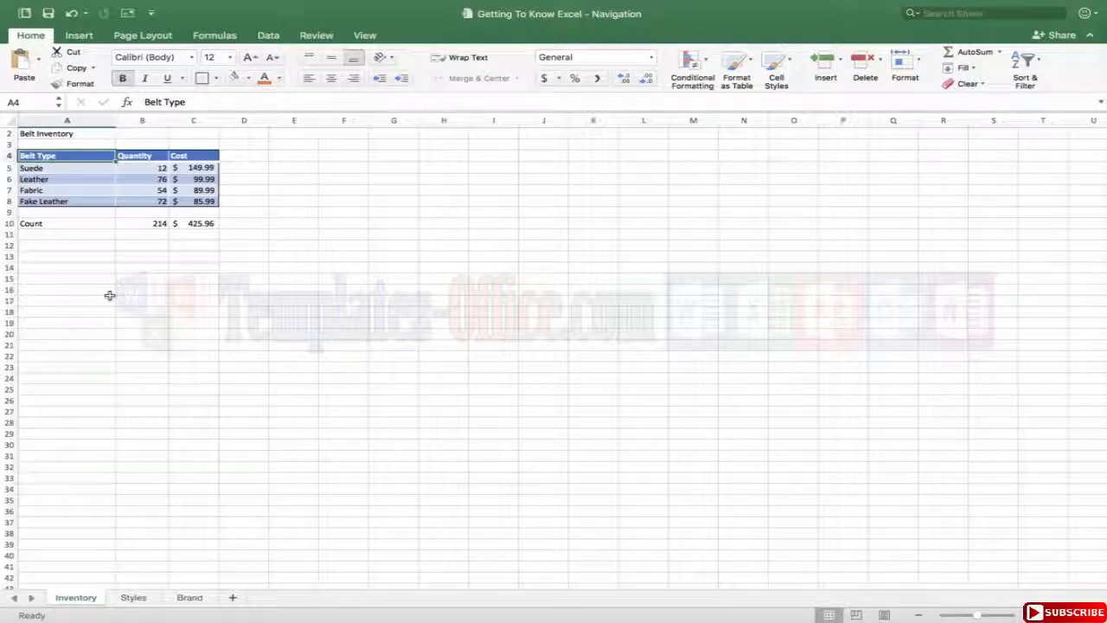
key("shift+Down")
key("shift+Down")
key("shift+Down")
key("shift+Down")
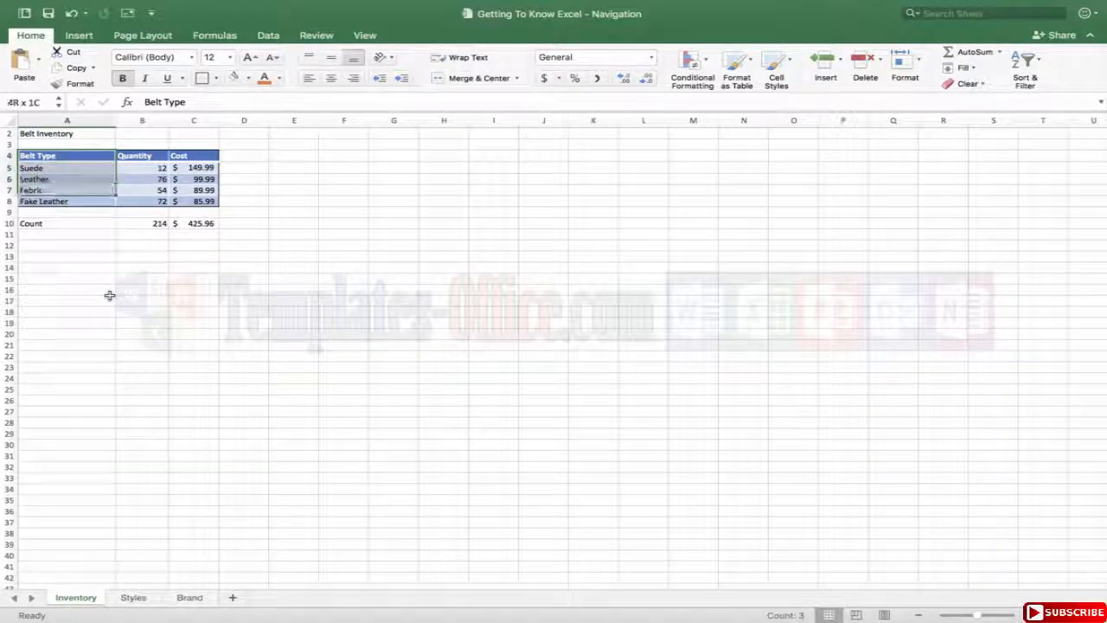
key("shift+Return")
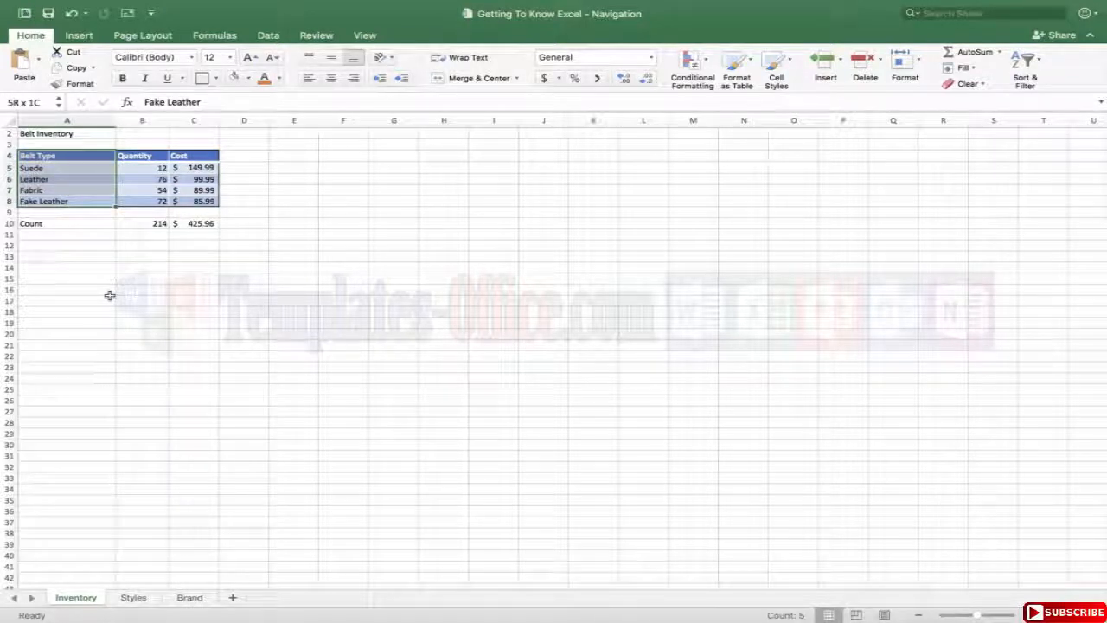
key("shift+Right")
key("shift+Right")
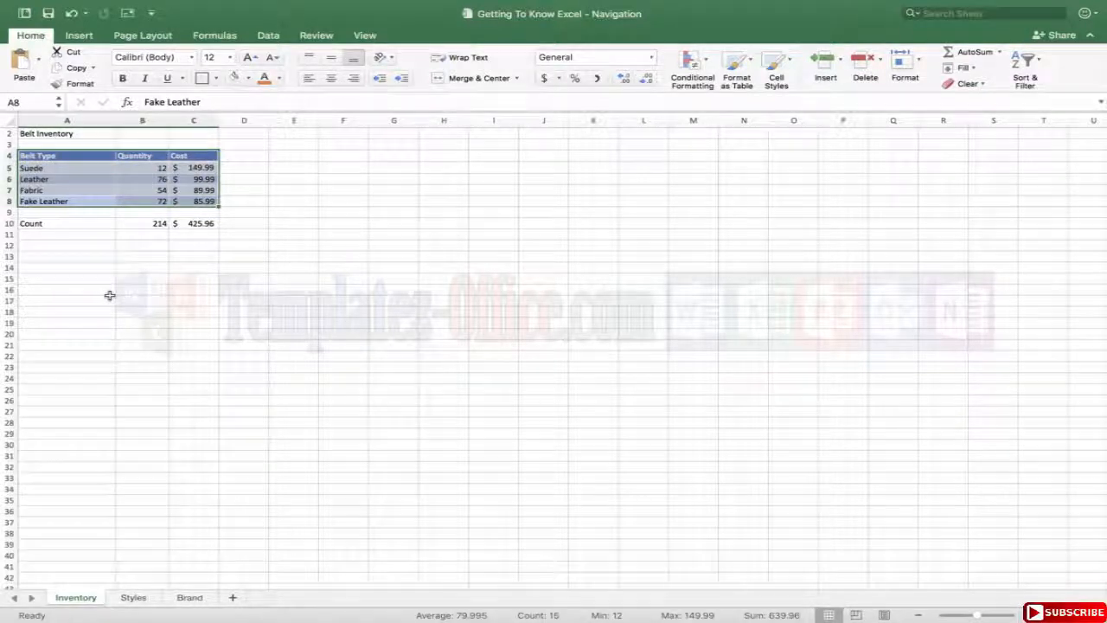
Copy the selected belt table and paste it at G8
key("ctrl+c")
key("Right")
key("Right")
key("Right")
key("Right")
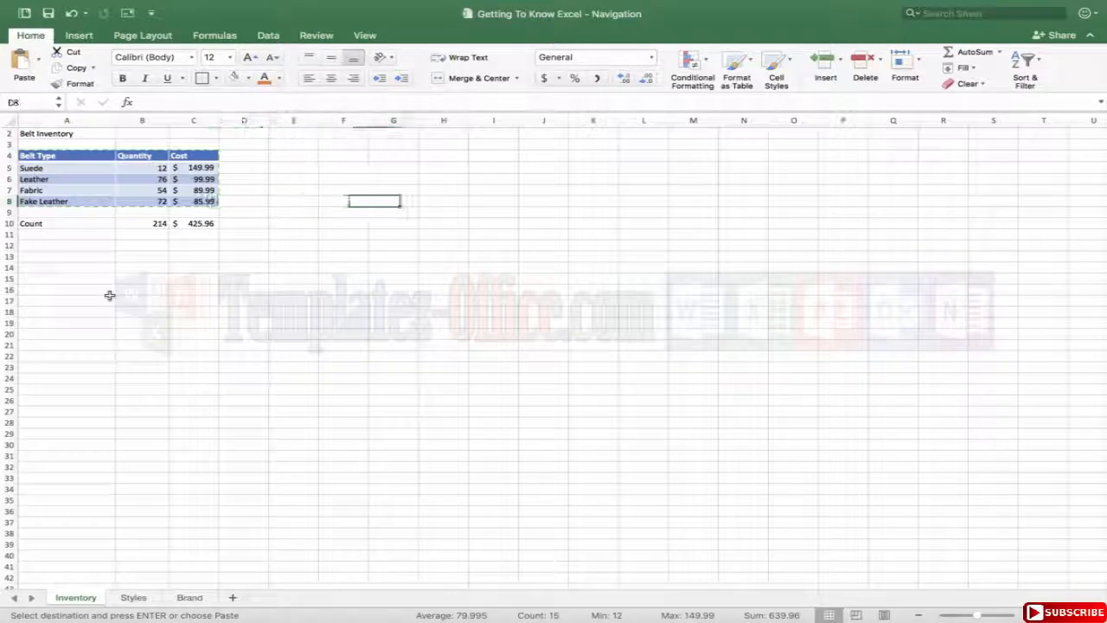
key("Right")
key("Right")
key("ctrl+v")
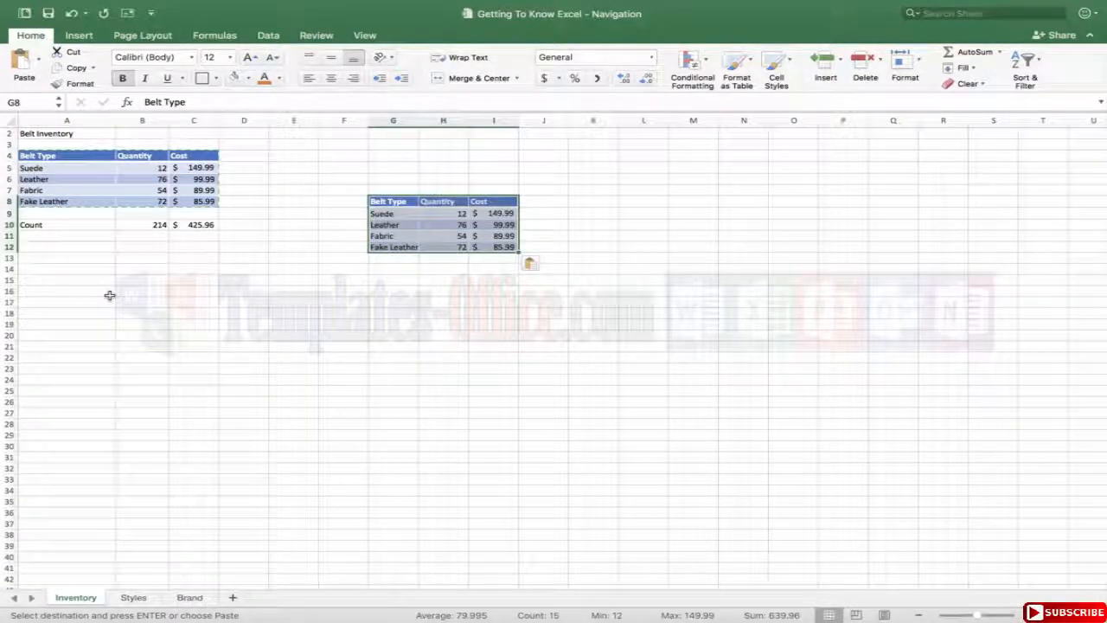
Undo the table paste at G8 and clear the copied-range outline via cell F8
left_click(124, 26)
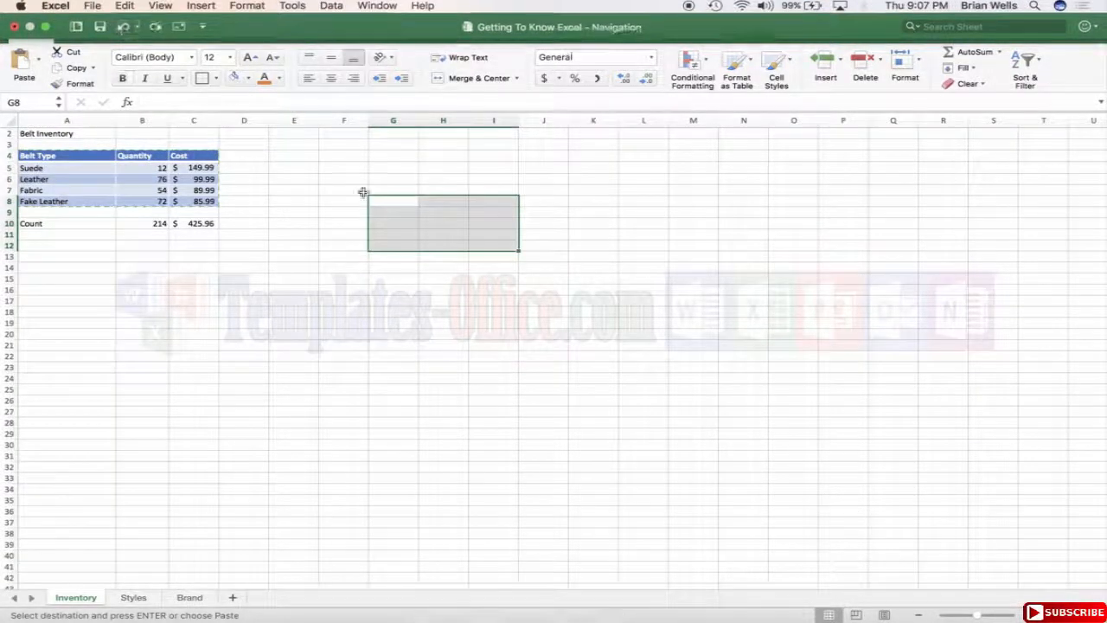
left_click(336, 200)
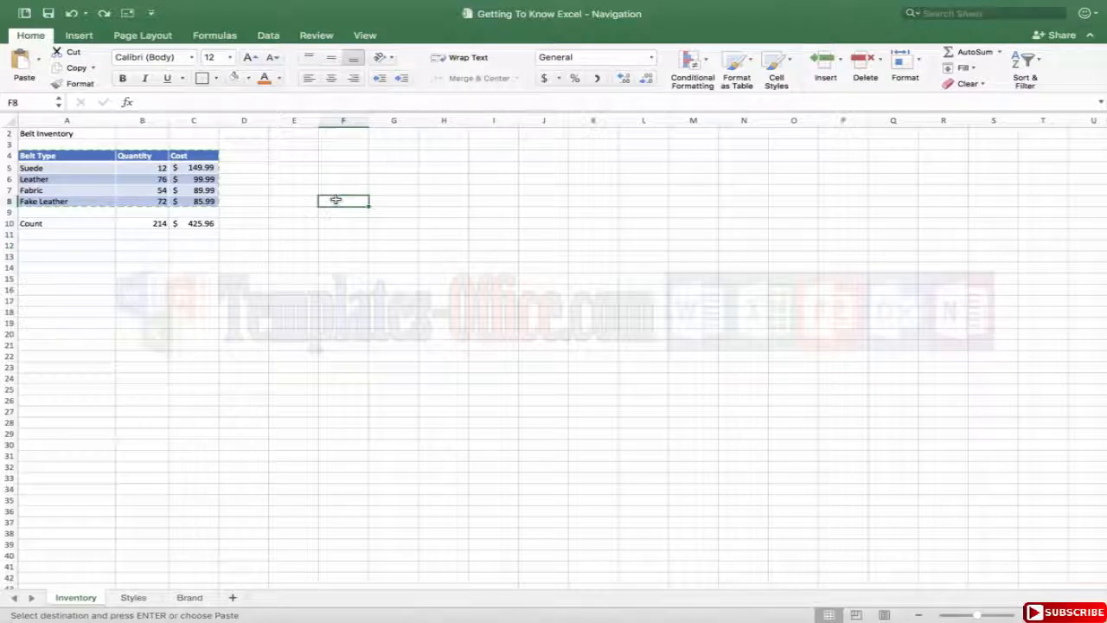
double_click(335, 200)
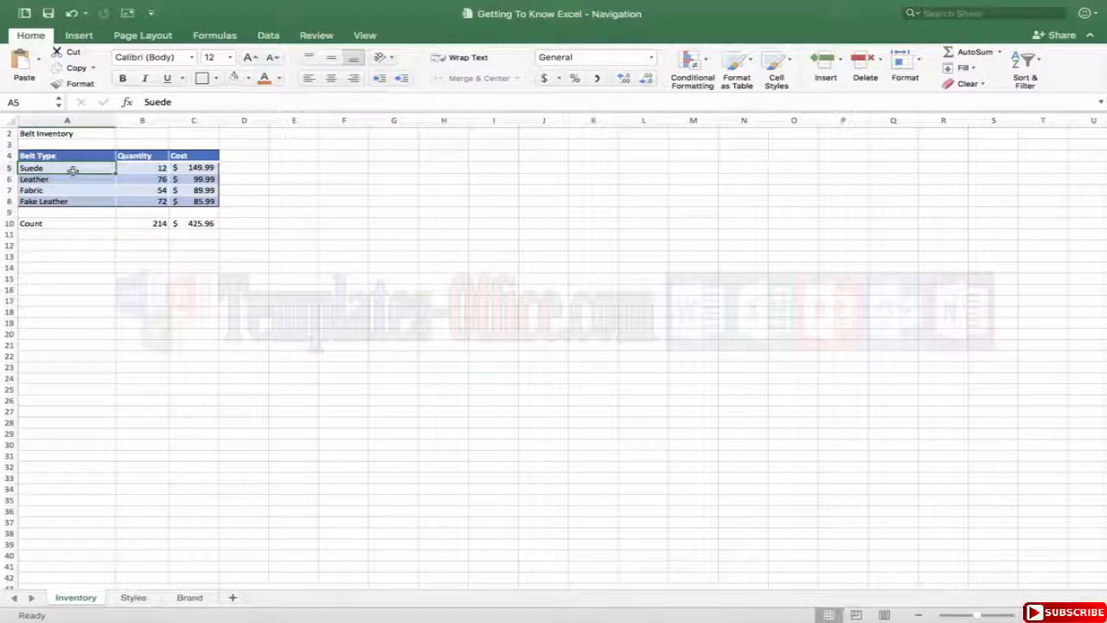
Move the active cell down the Belt Type column from Suede in A5 to Fake Leather in A8
key("Return")
key("Return")
key("Return")
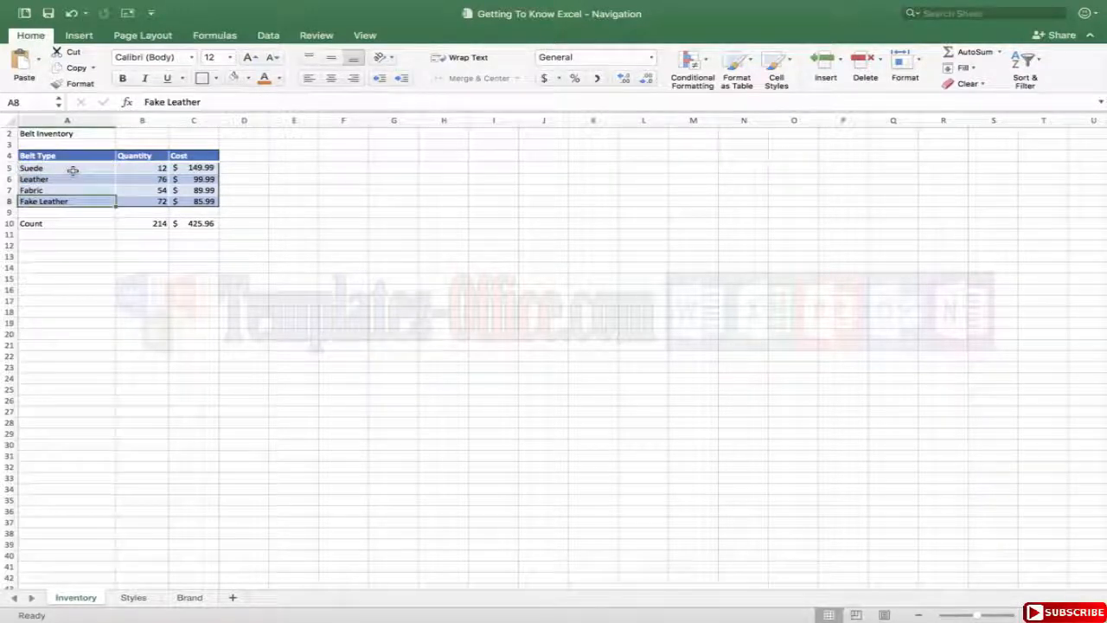
Move the active cell from A8 across row 8 to the empty columns and up to G4
key("Right")
key("Right")
key("Right")
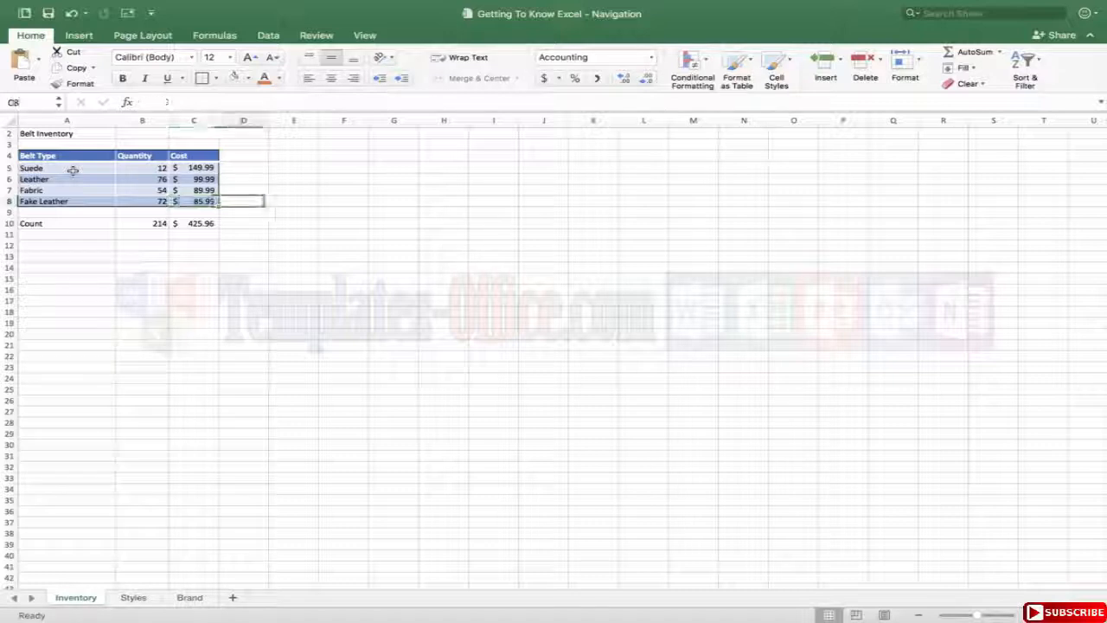
key("Right")
key("Down")
key("Down")
key("Up")
key("Up")
key("Up")
key("Up")
key("Up")
key("Up")
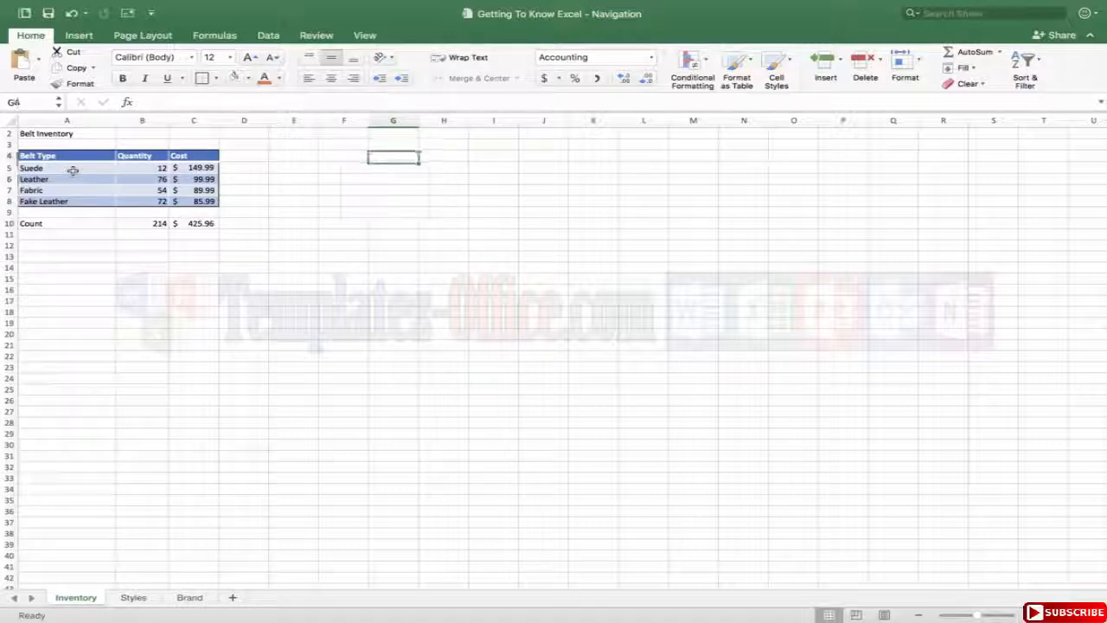
Enter "fade" in G4 and move the active cell to H4
type("kfa")
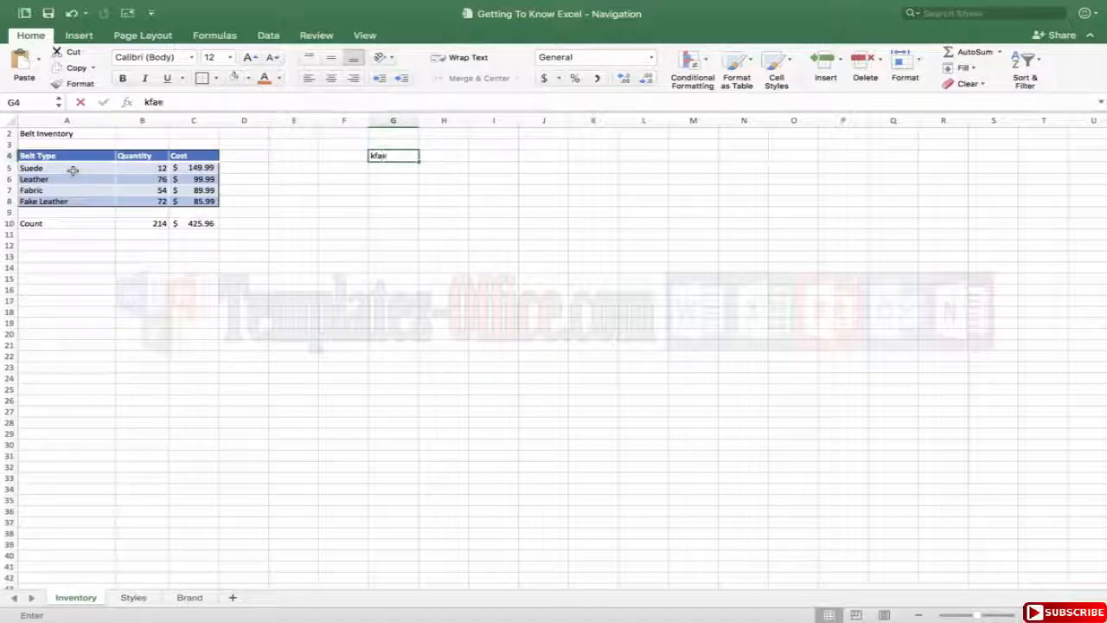
key("BackSpace")
key("BackSpace")
key("BackSpace")
type("fade")
key("Tab")
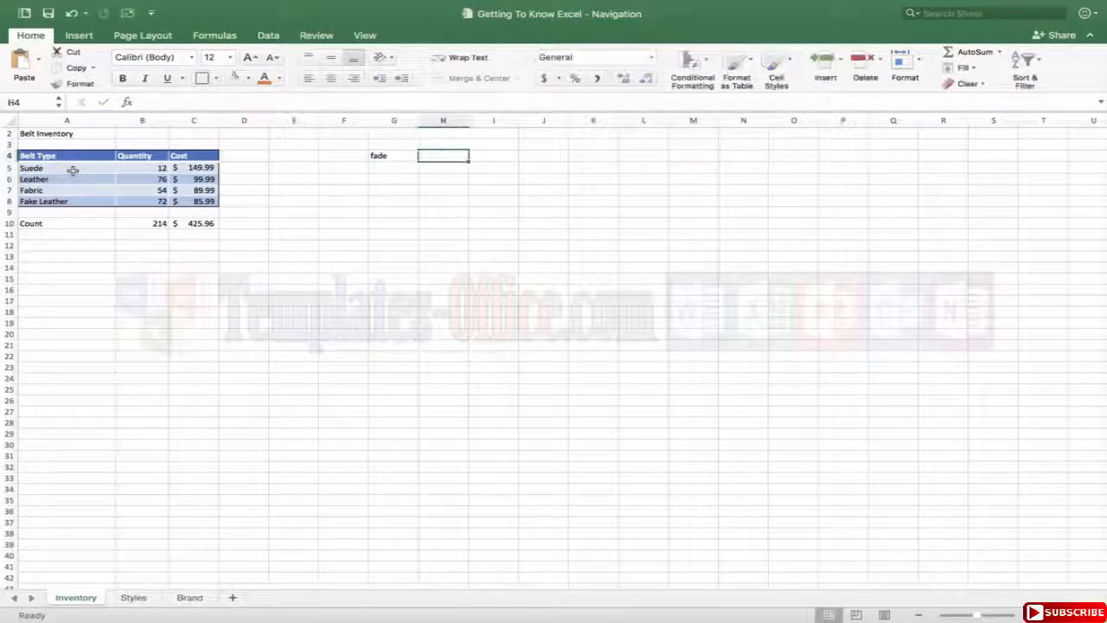
key("Left")
key("Right")
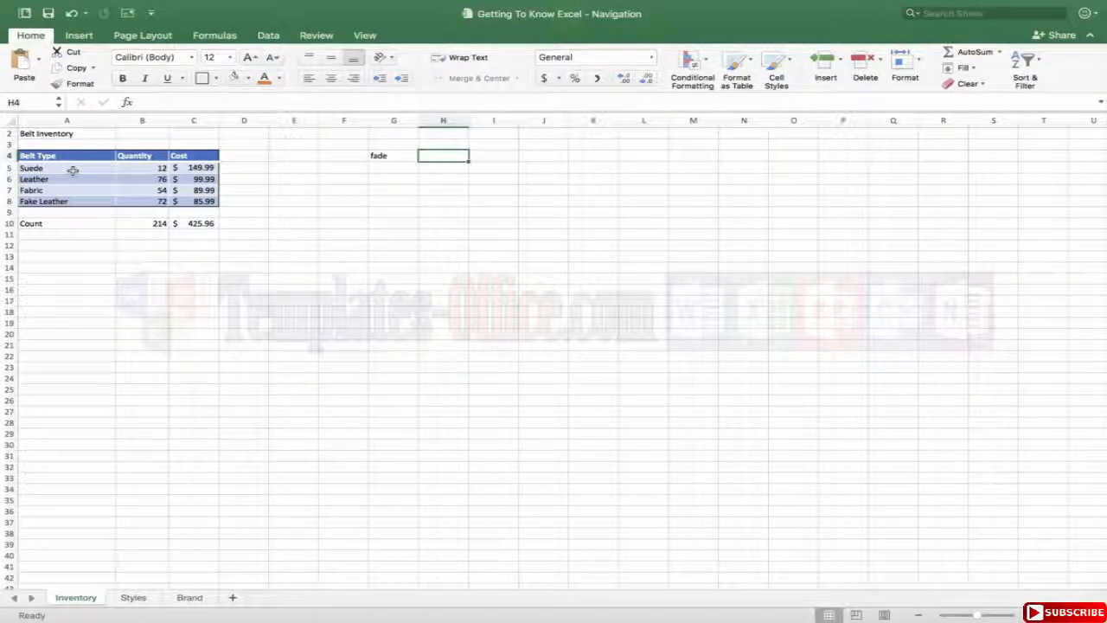
Enter "google" in H4 and "facebook" in I4
type("google")
key("Tab")
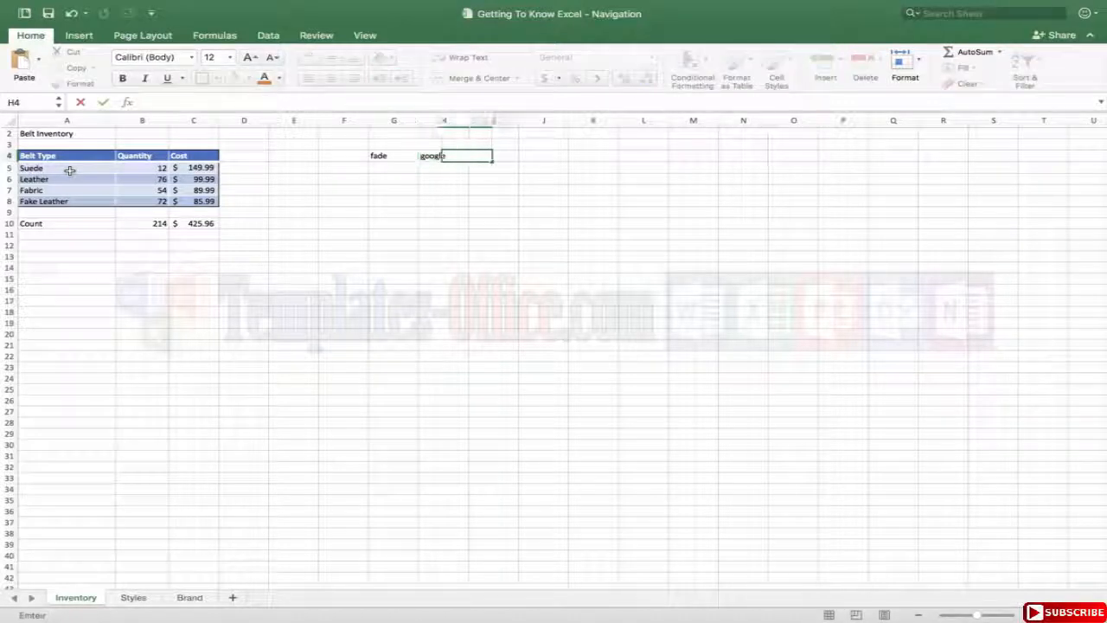
type("facebook")
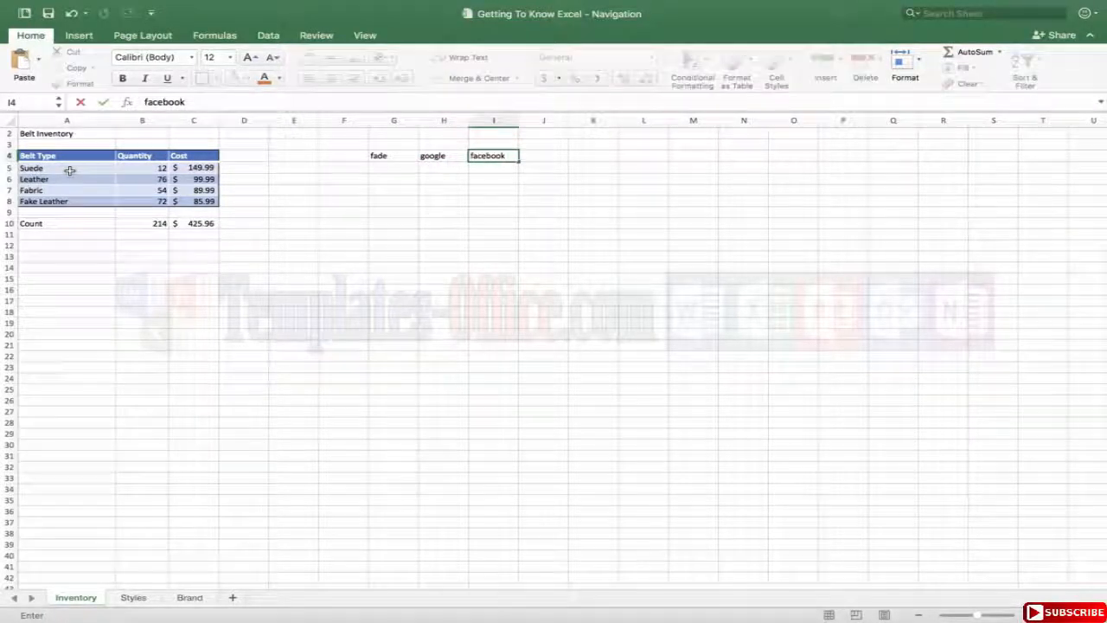
key("Left")
Enter 1, 2 and 3 in cells G5, H5 and I5 below the new text entries
key("Left")
key("Left")
key("Down")
key("Down")
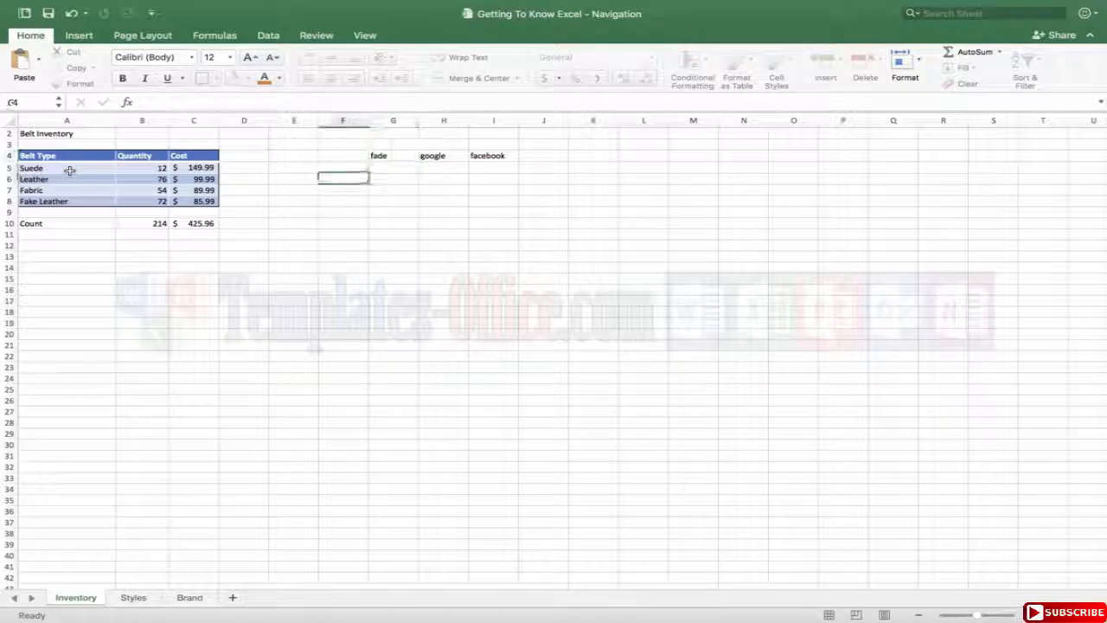
key("Right")
key("Up")
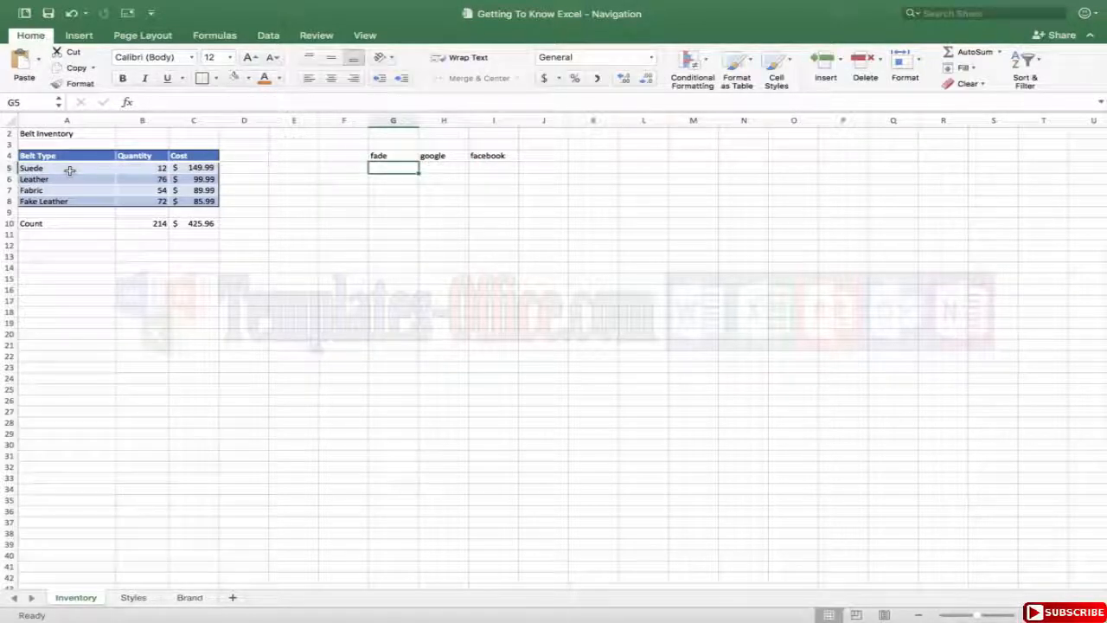
type("1")
key("Tab")
type("2")
key("Tab")
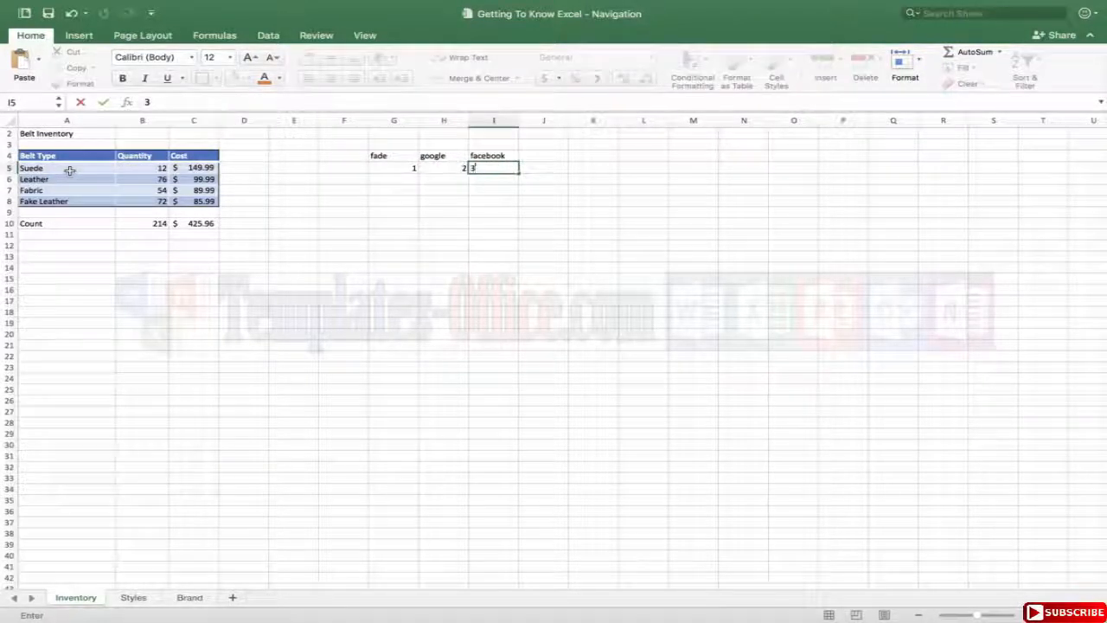
type("3")
key("Left")
Move the active cell through the new entries to the facebook cell in I4
key("Left")
key("Right")
key("Right")
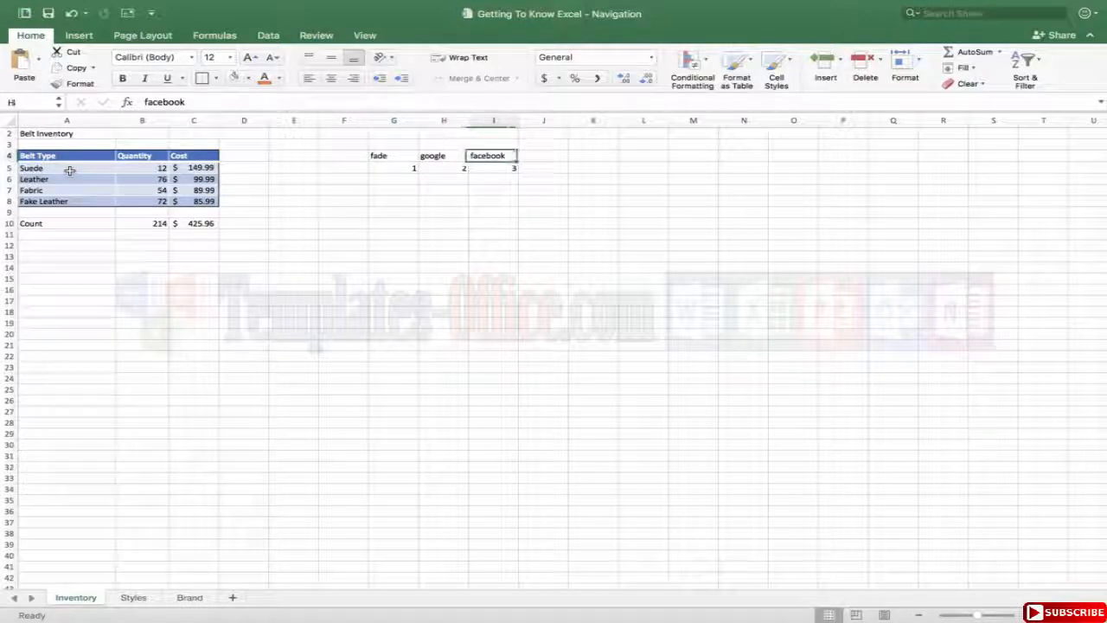
Move the active cell from facebook to the 1 in G5, one cell below it, and back up to fade in G4
key("Left")
key("Left")
key("Down")
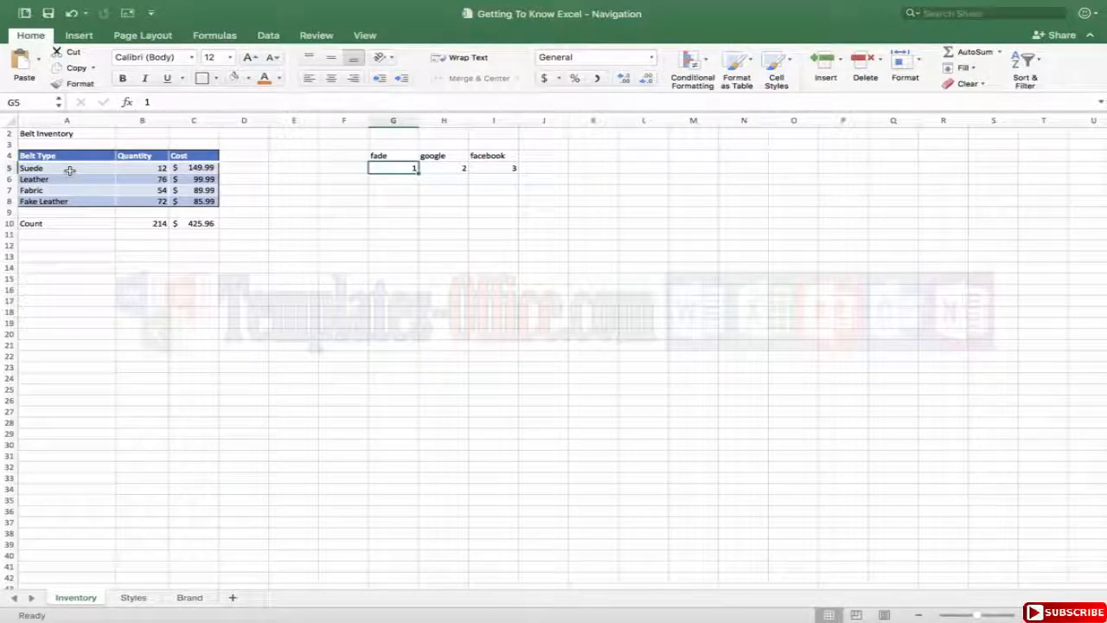
key("Down")
key("Up")
key("Up")
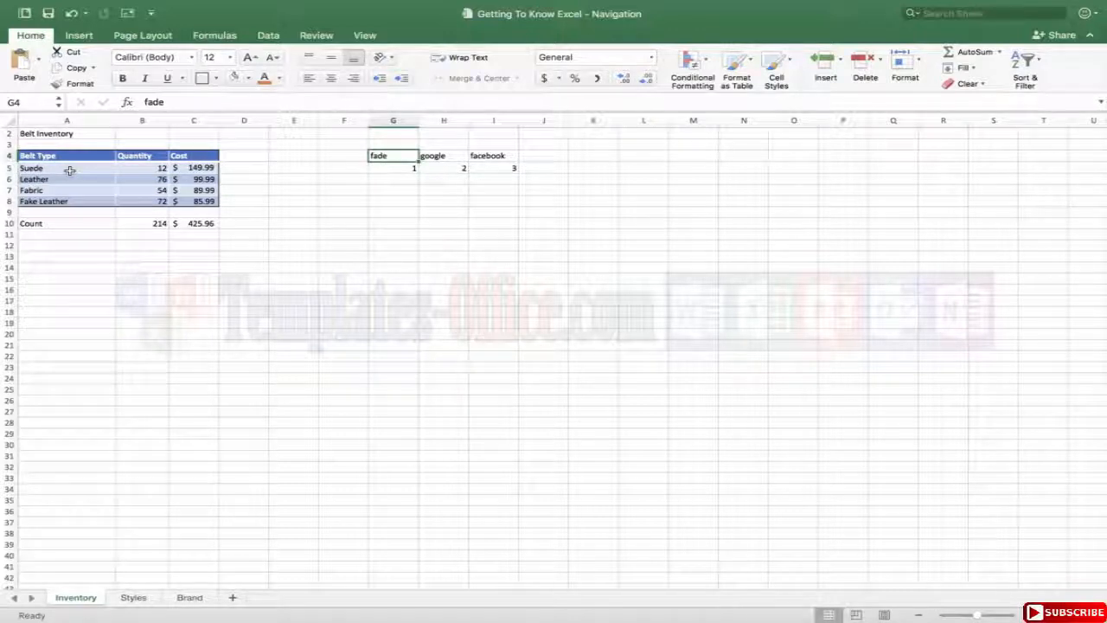
Move the active cell across to facebook in I4, down to I5, and back to fade in G4
key("Right")
key("Right")
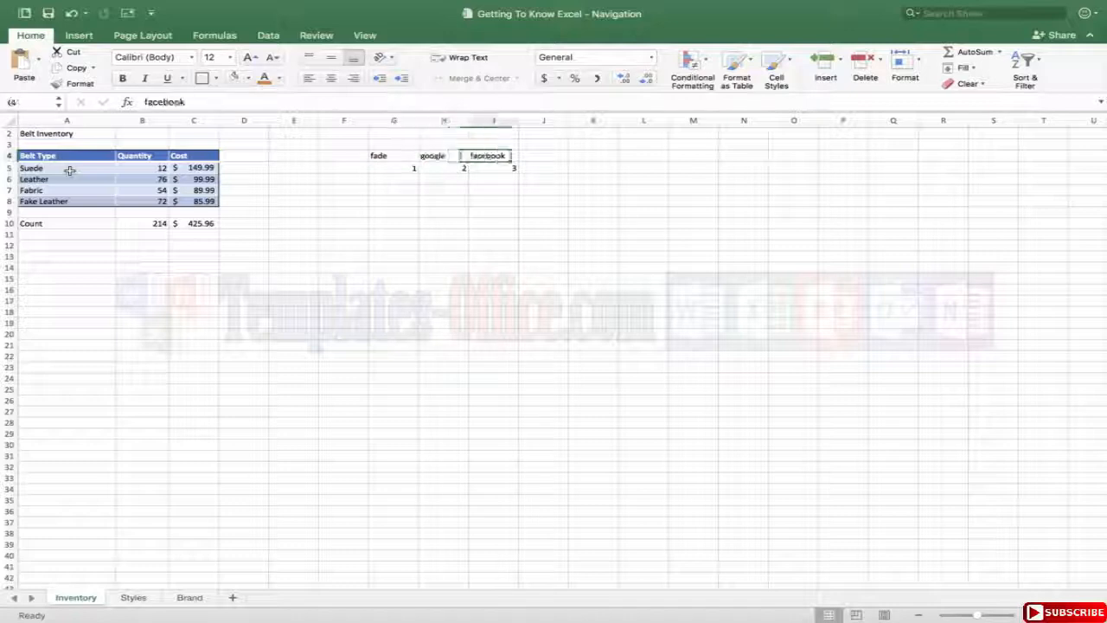
key("Down")
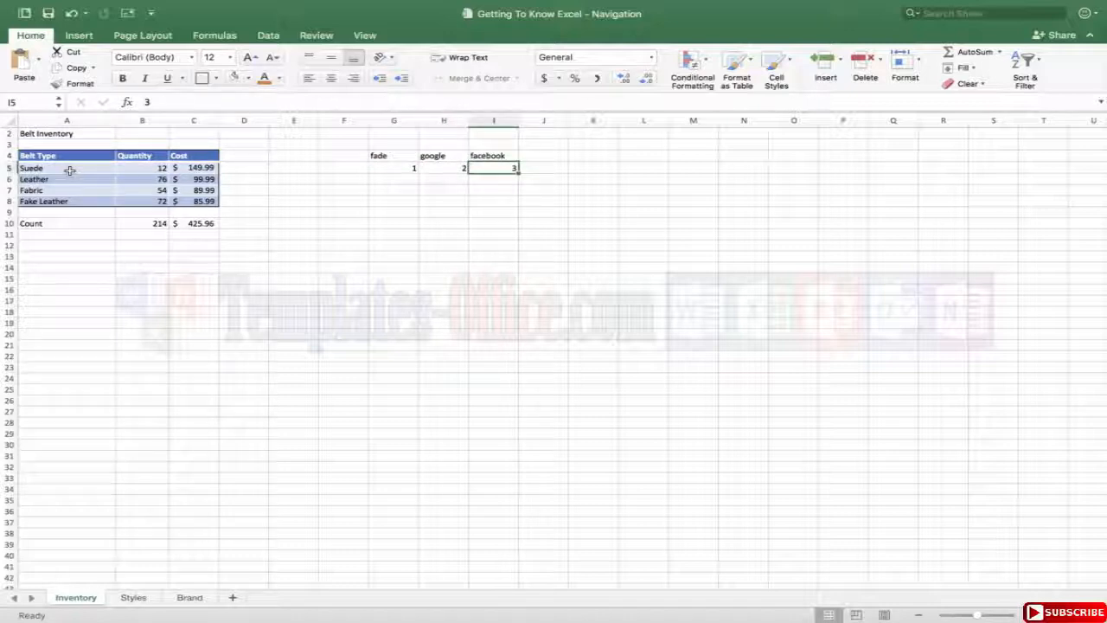
key("Up")
key("Left")
key("Left")
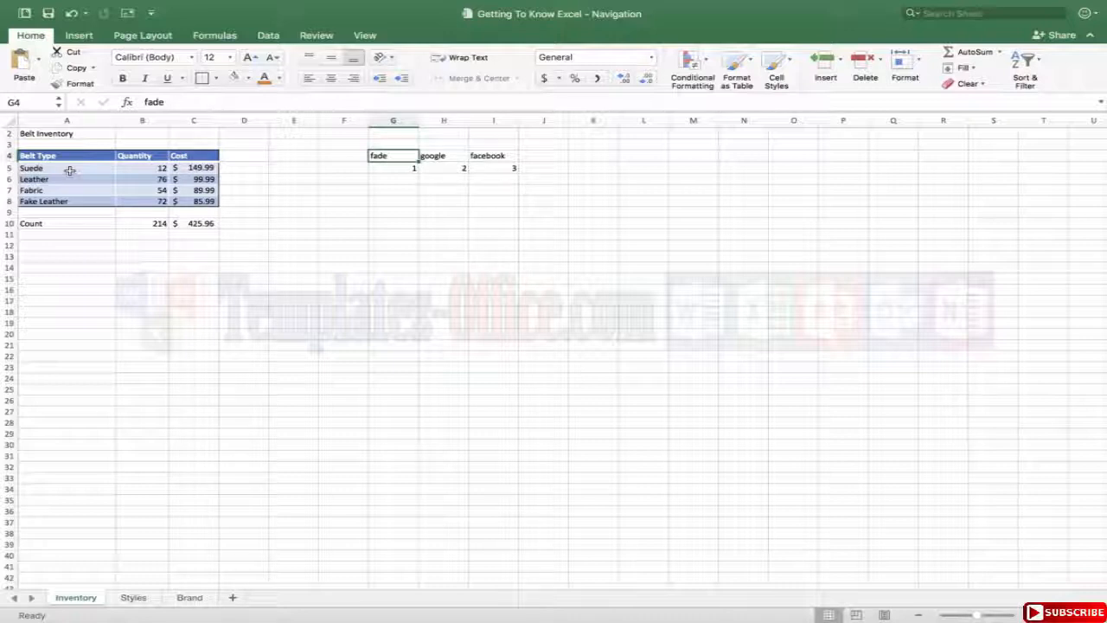
Tab through the row 4 entries from G4 to I4 and return to G5 at the start of the next row
key("Tab")
key("Tab")
key("Return")
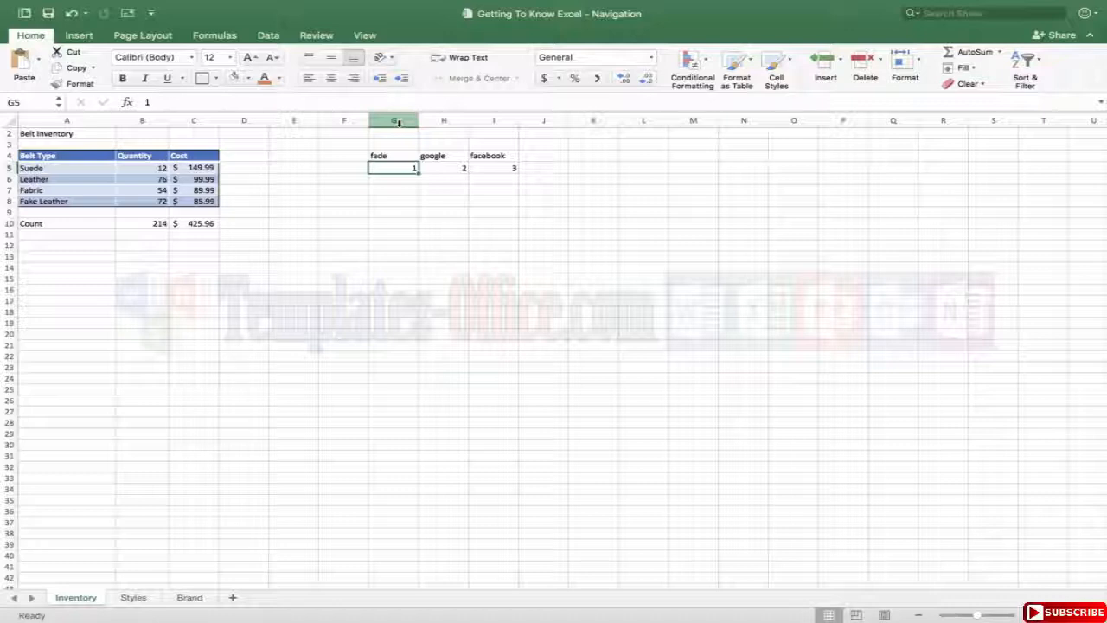
Select columns G through I, delete their contents, and undo the deletion
left_click_drag(398, 122, 491, 126)
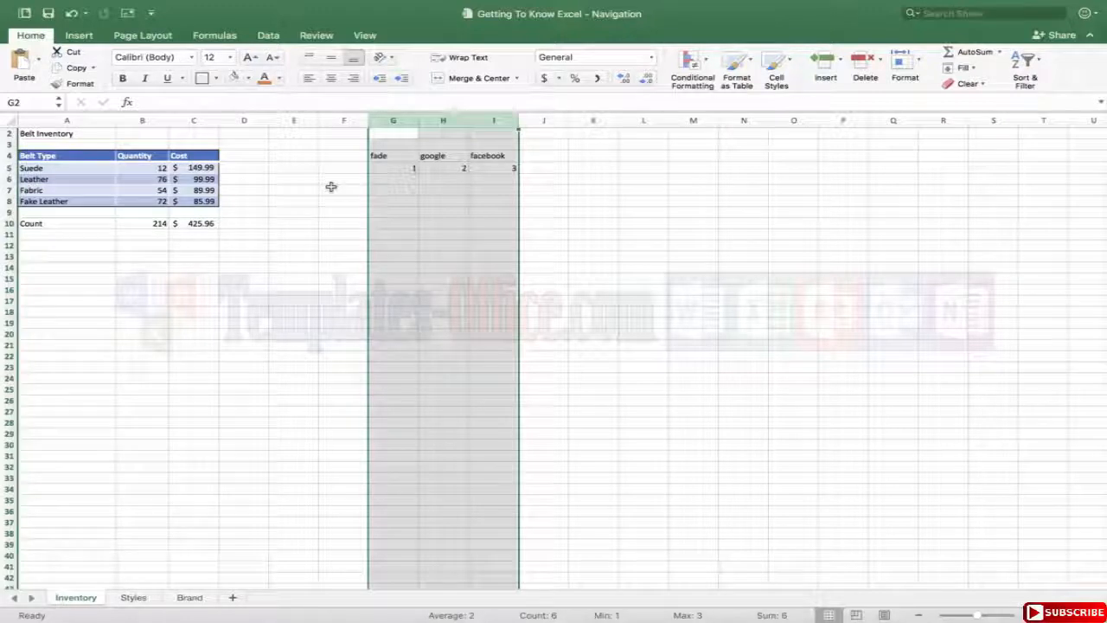
key("Delete")
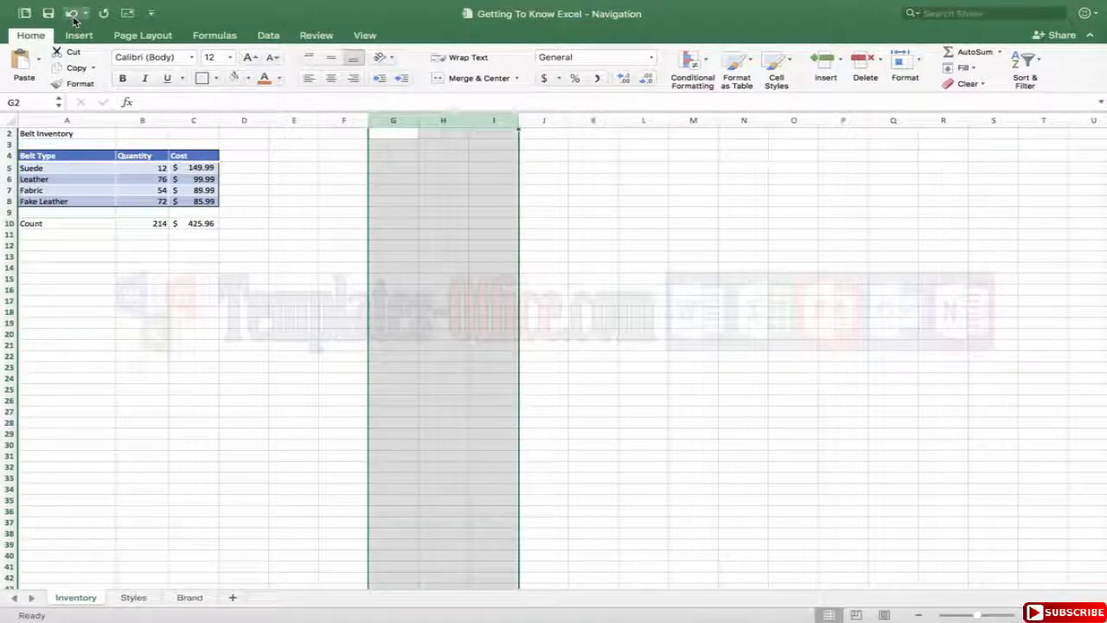
left_click(73, 15)
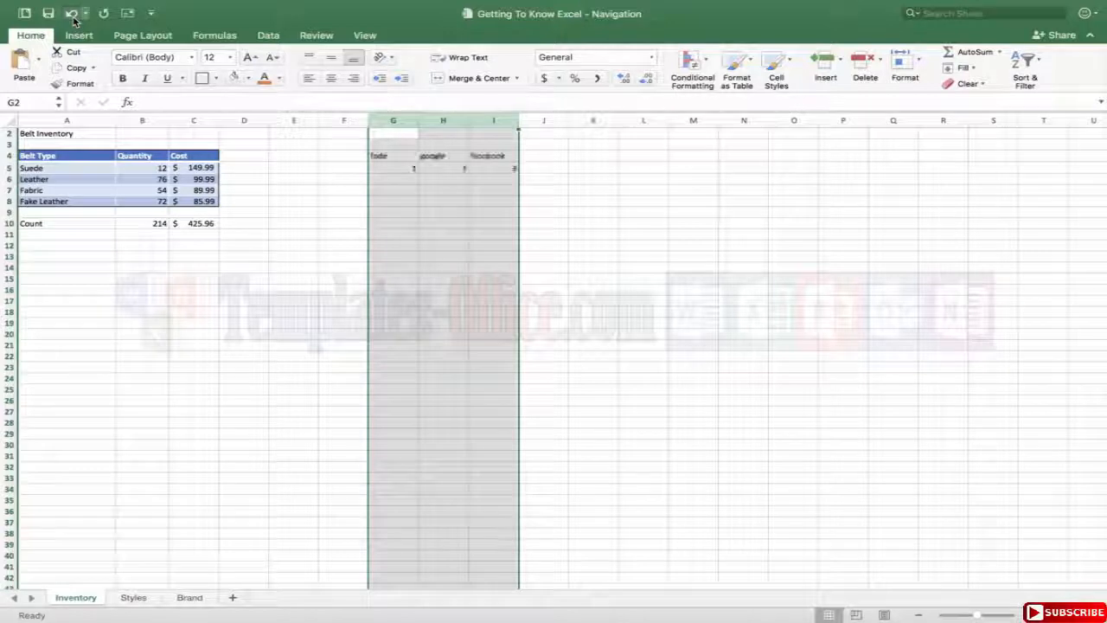
right_click(383, 119)
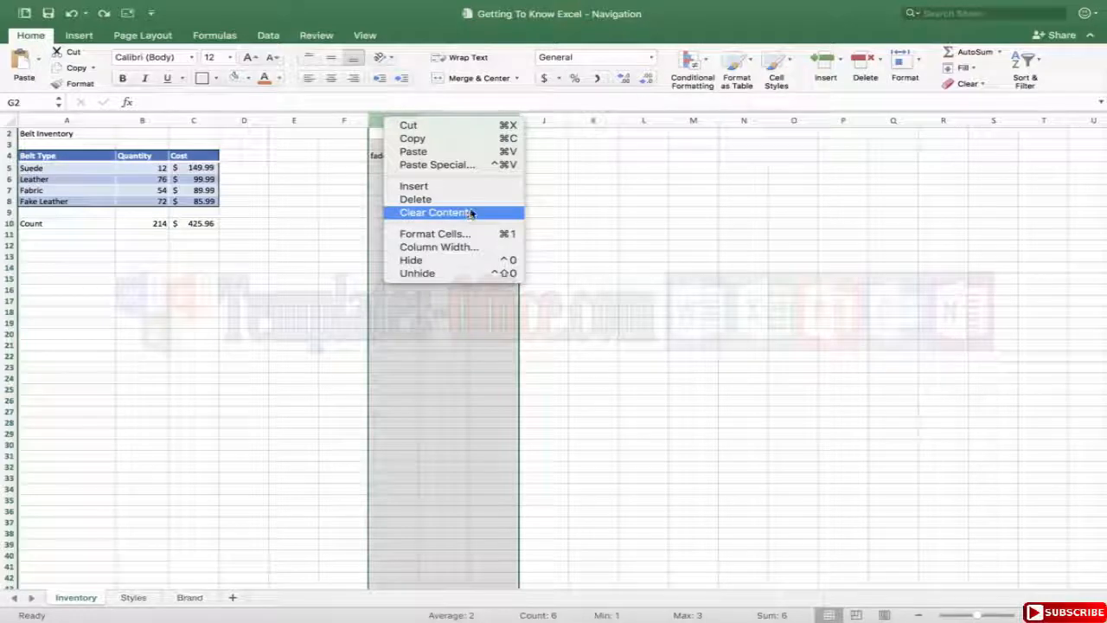
left_click(414, 403)
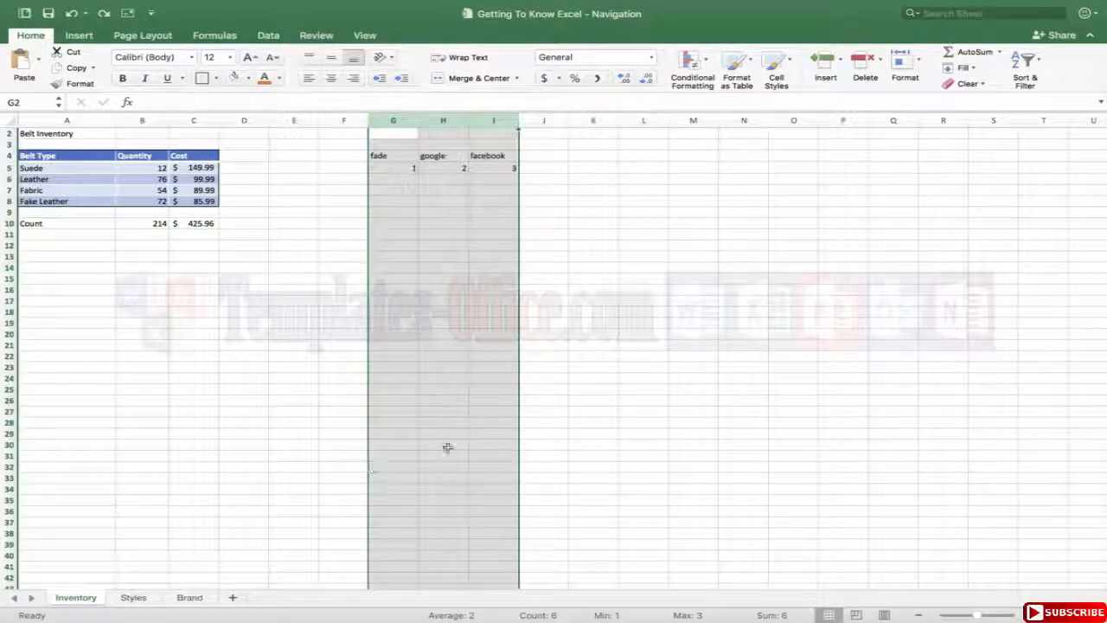
right_click(407, 122)
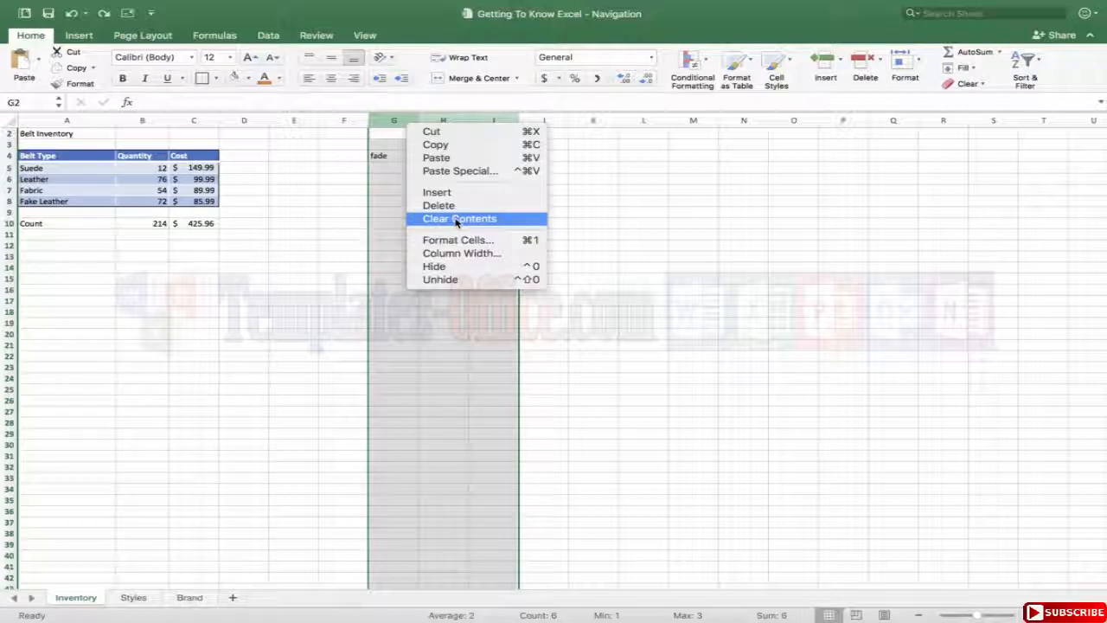
left_click(448, 360)
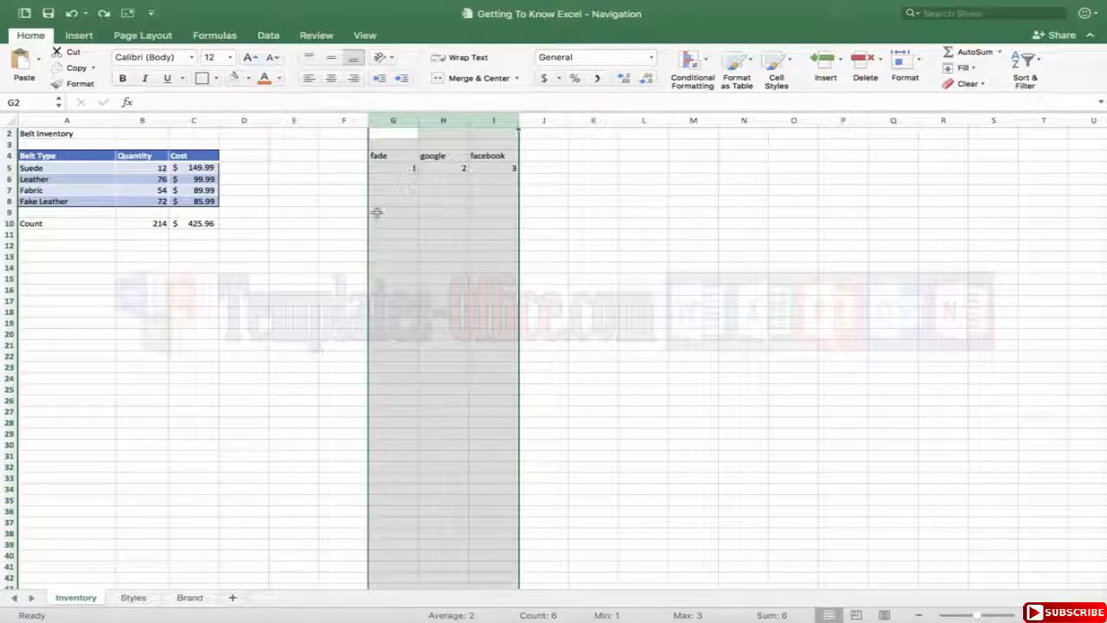
Clear the contents of the selected columns G through I and deselect them
right_click(412, 123)
right_click(378, 123)
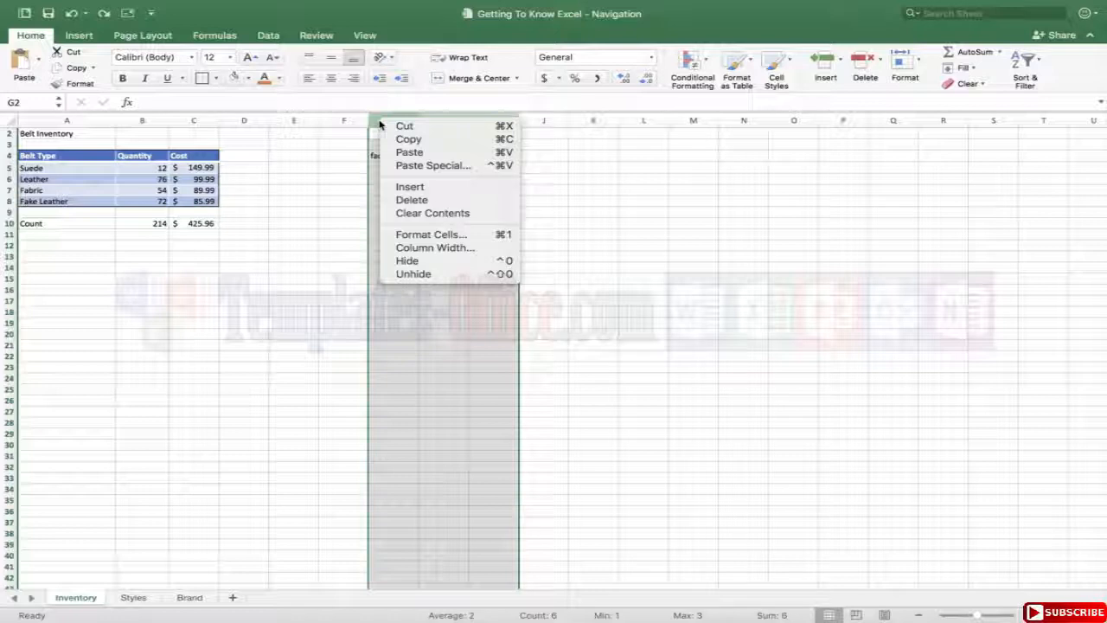
left_click(464, 213)
left_click(549, 179)
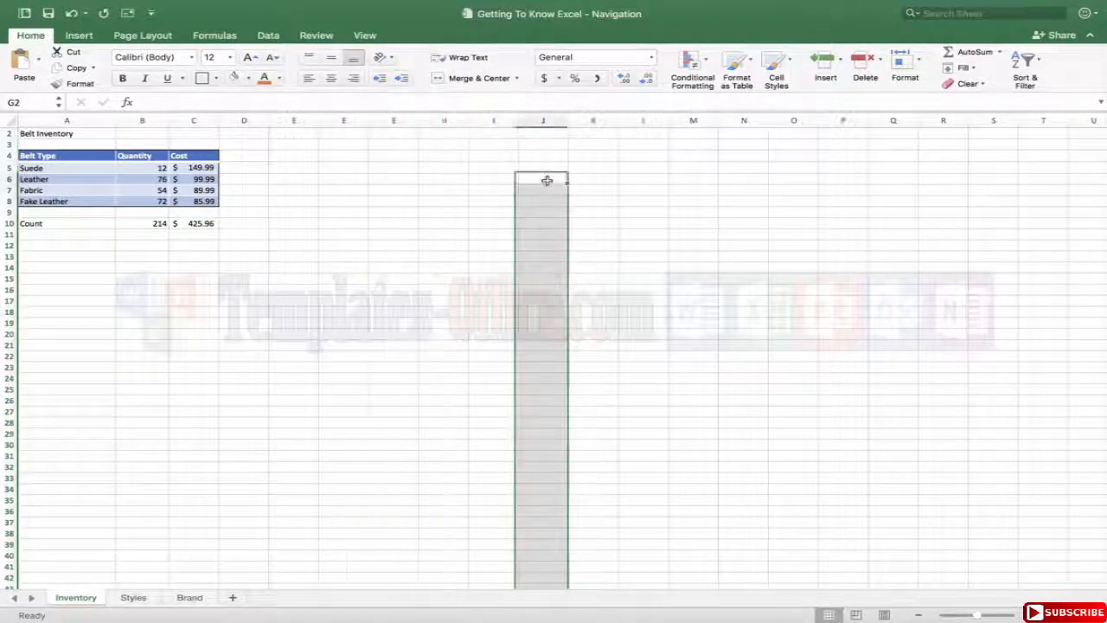
Enter 1 in G3, H3 and I3, and return to G4 at the start of the next row
left_click(391, 121)
left_click(397, 144)
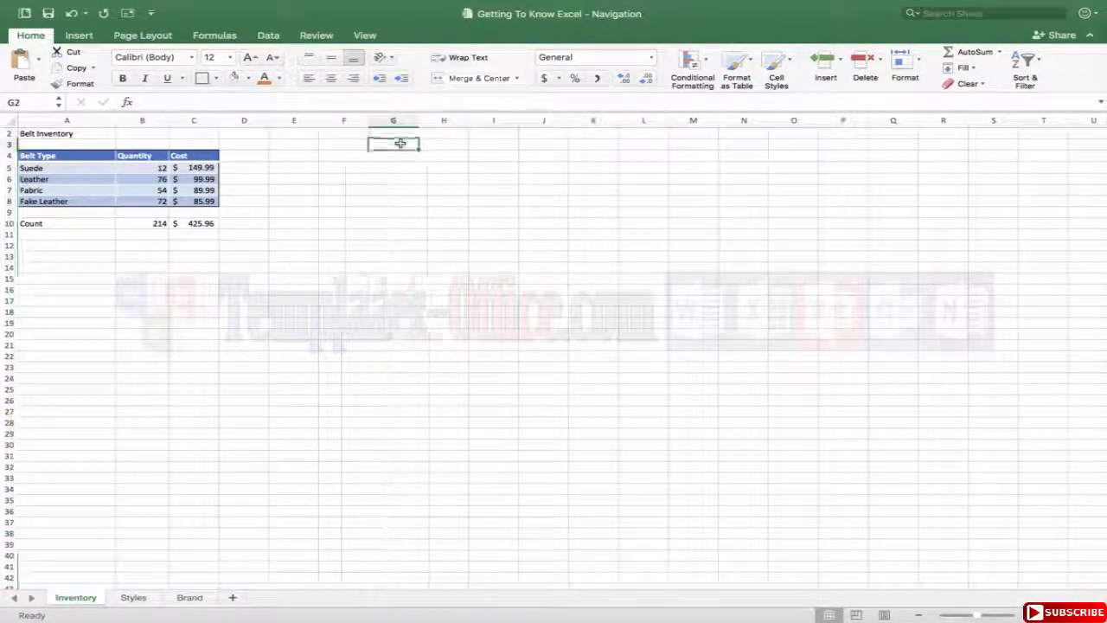
type("1")
key("Tab")
type("1")
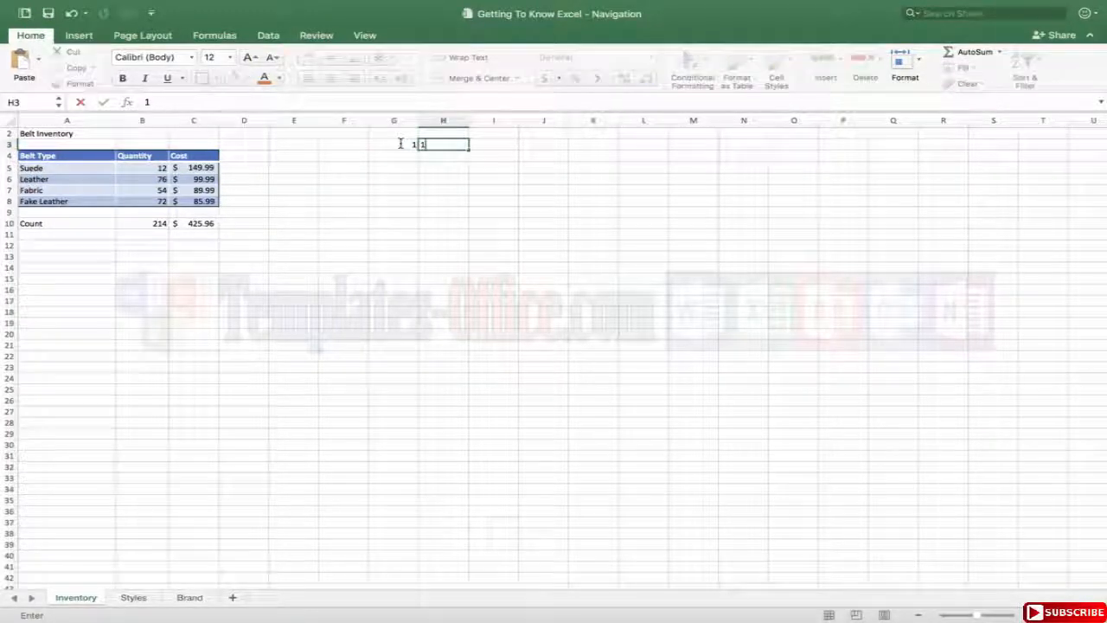
key("Tab")
type("1")
key("Tab")
key("Return")
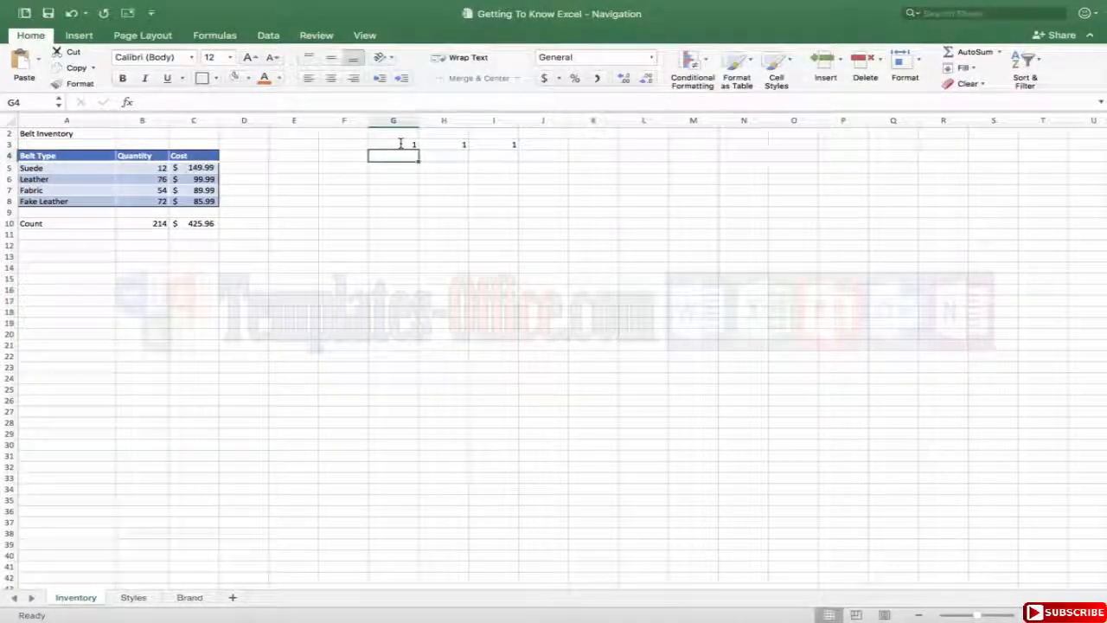
Enter 2 in each of the cells G4 through G7
type("2")
key("Return")
type("2")
key("Return")
type("2")
key("Return")
type("2")
key("Return")
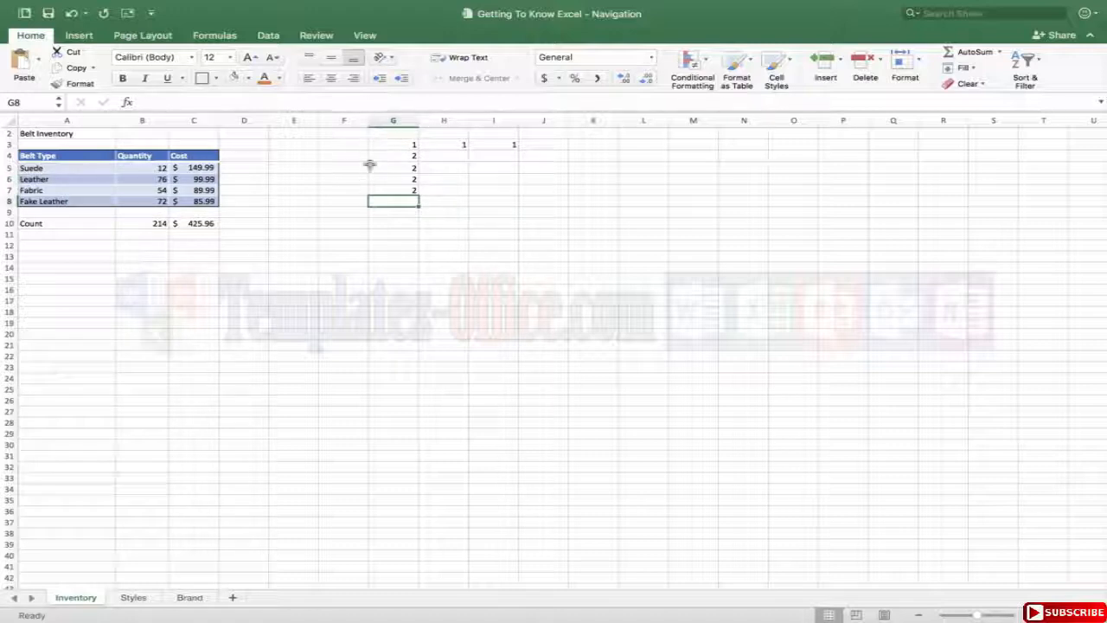
Insert a blank column at G, ahead of the column of entered numbers
left_click(392, 121)
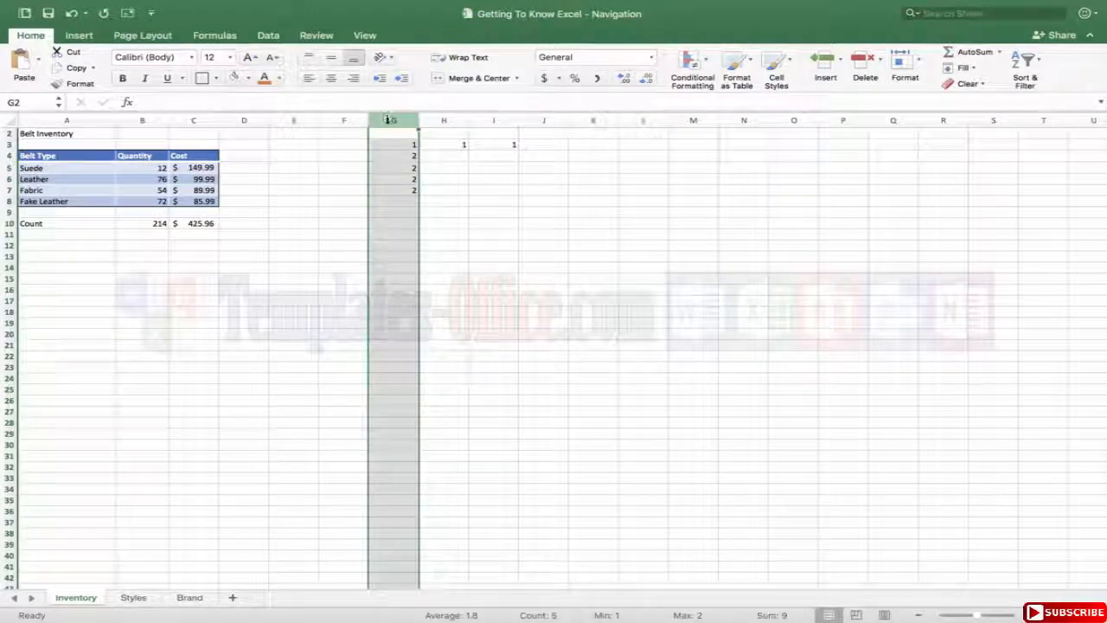
right_click(388, 121)
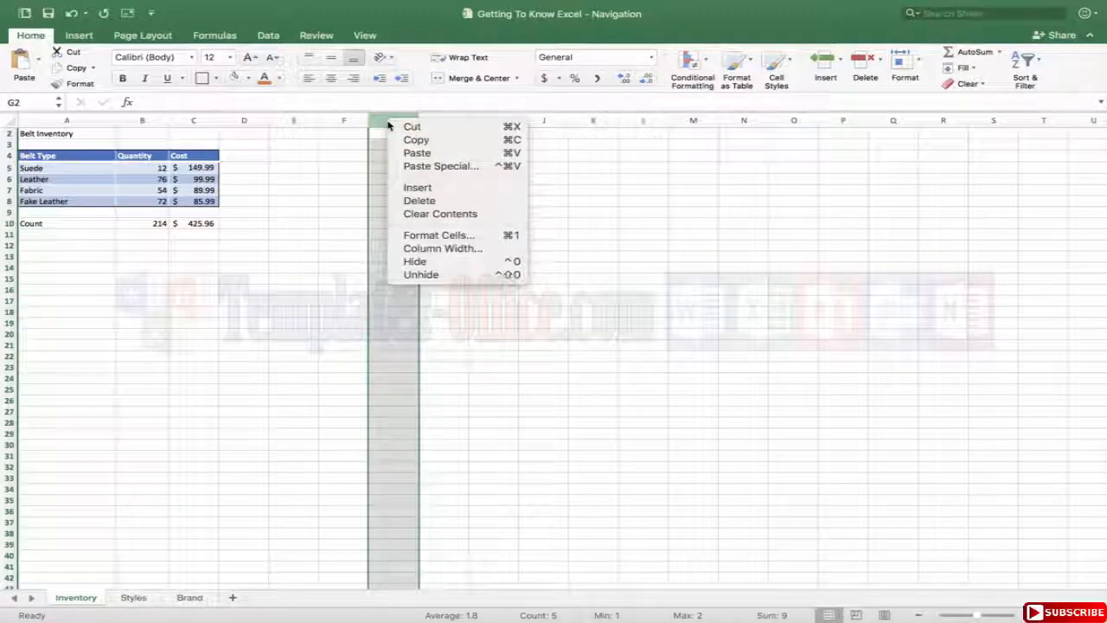
left_click(430, 190)
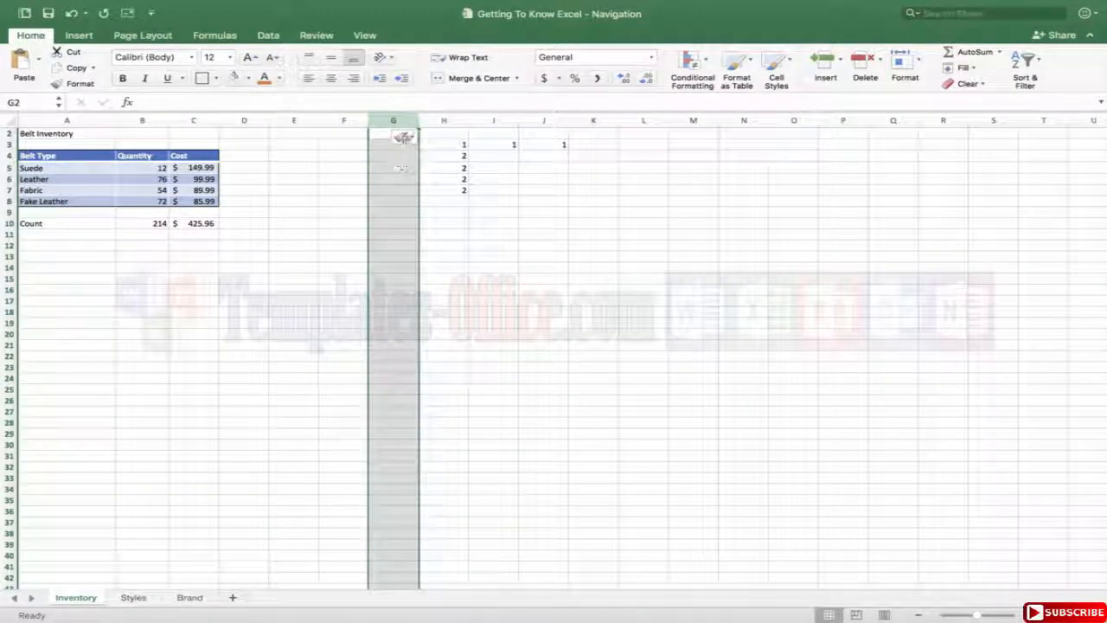
Set the inserted column G to Format Same As Right through its insert options
left_click(403, 136)
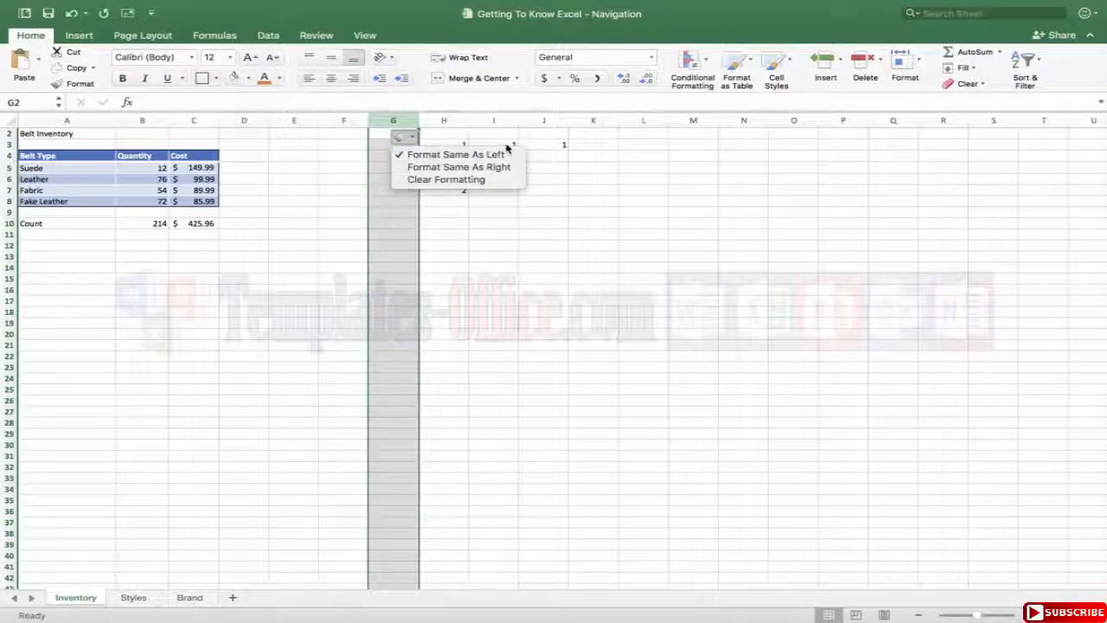
left_click(500, 166)
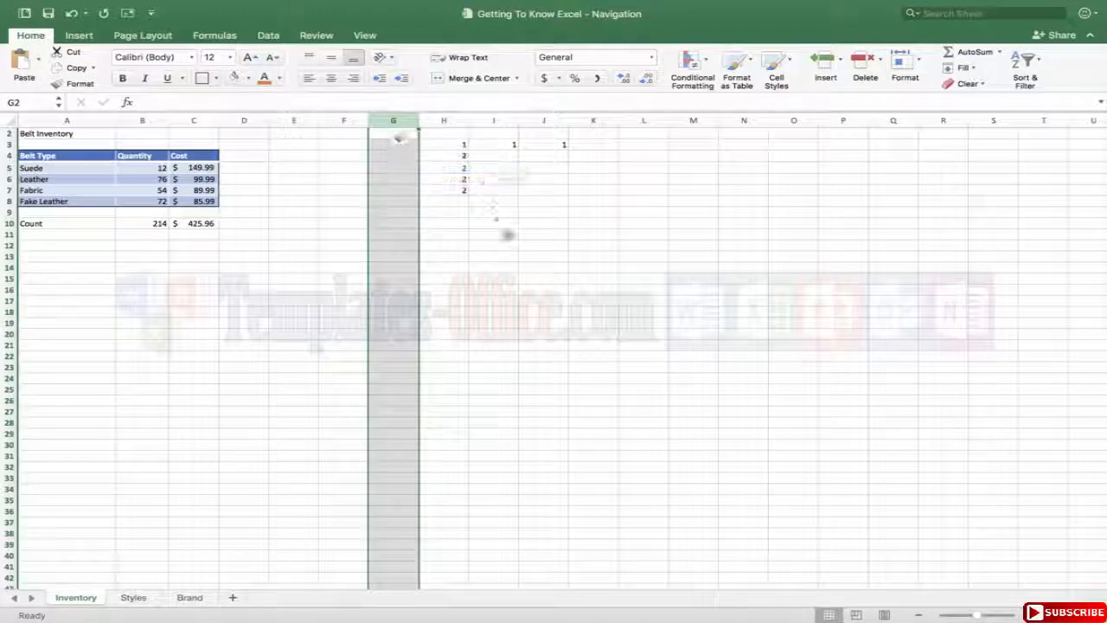
left_click(497, 234)
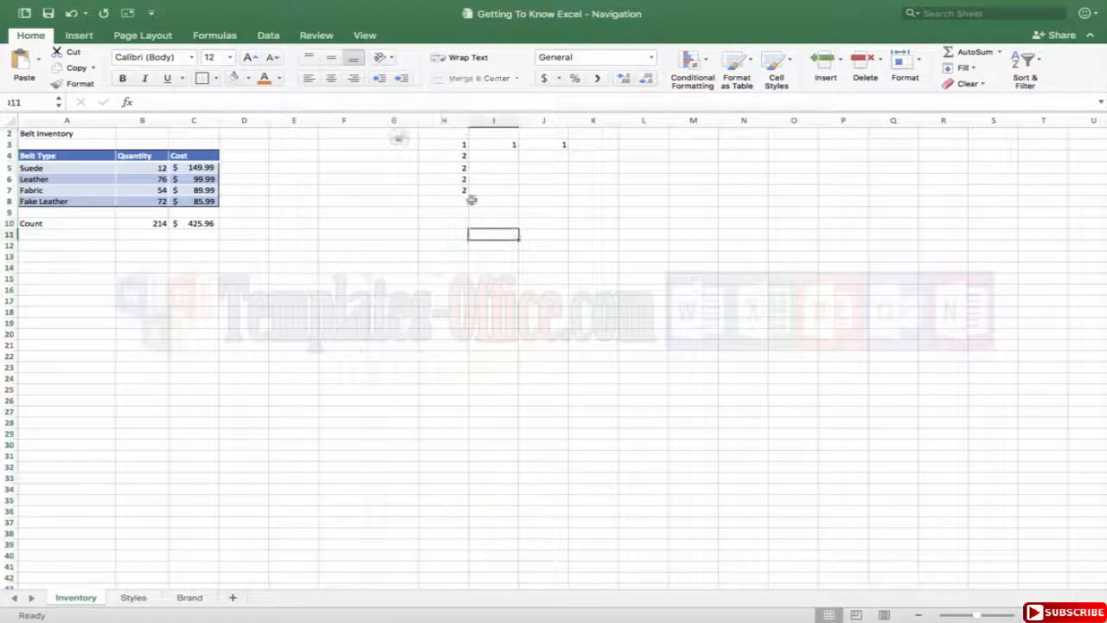
left_click(400, 138)
left_click(441, 167)
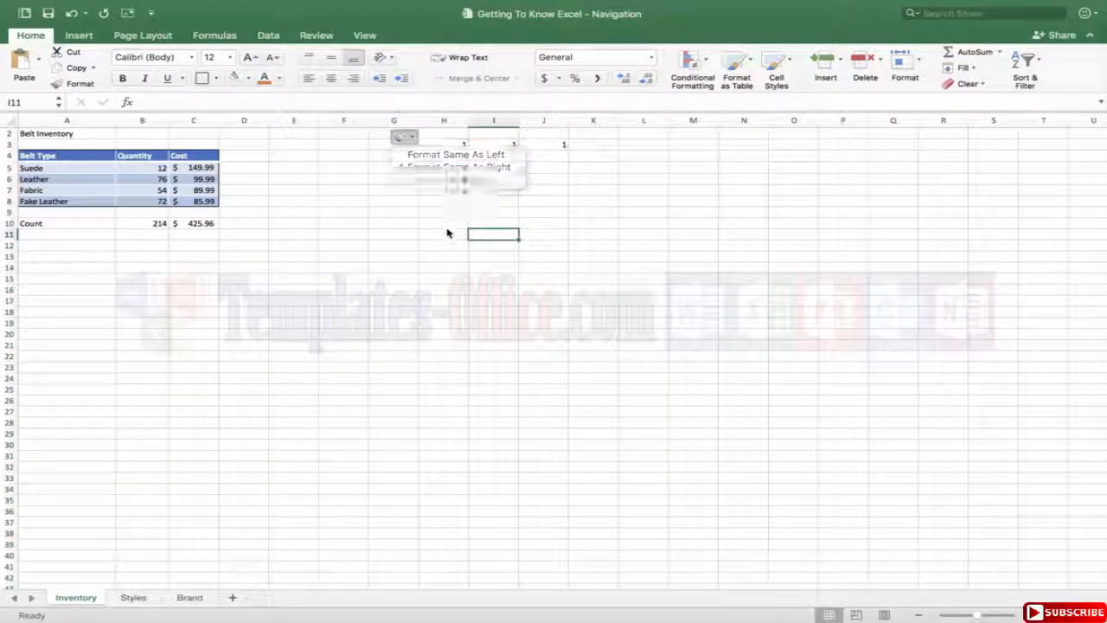
Widen column H slightly and select the neighbouring column G
left_click(442, 121)
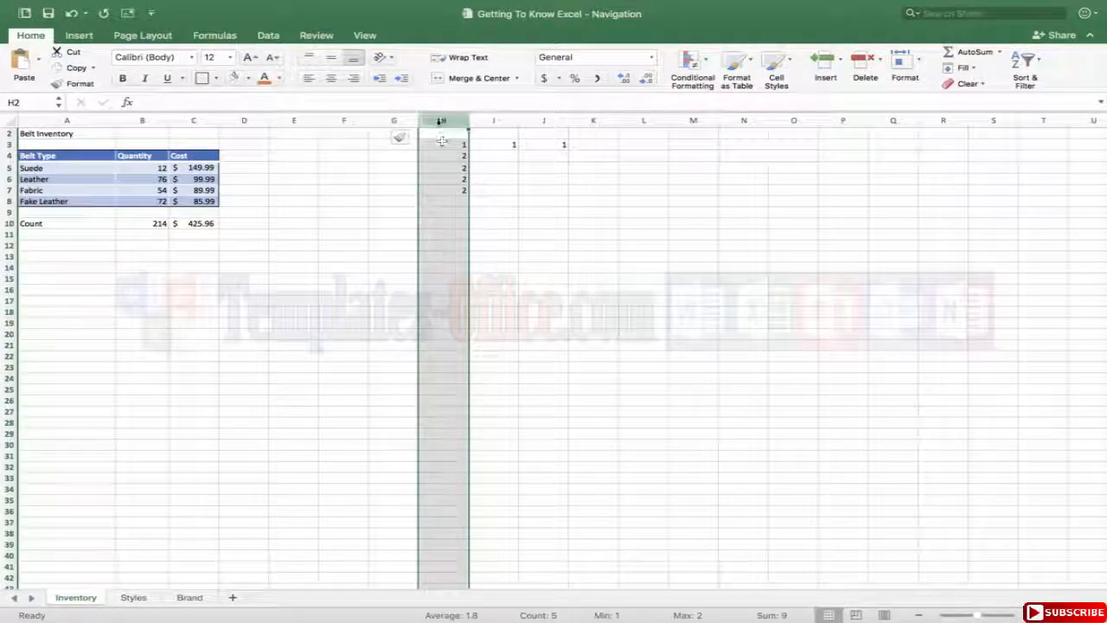
left_click_drag(467, 126, 482, 124)
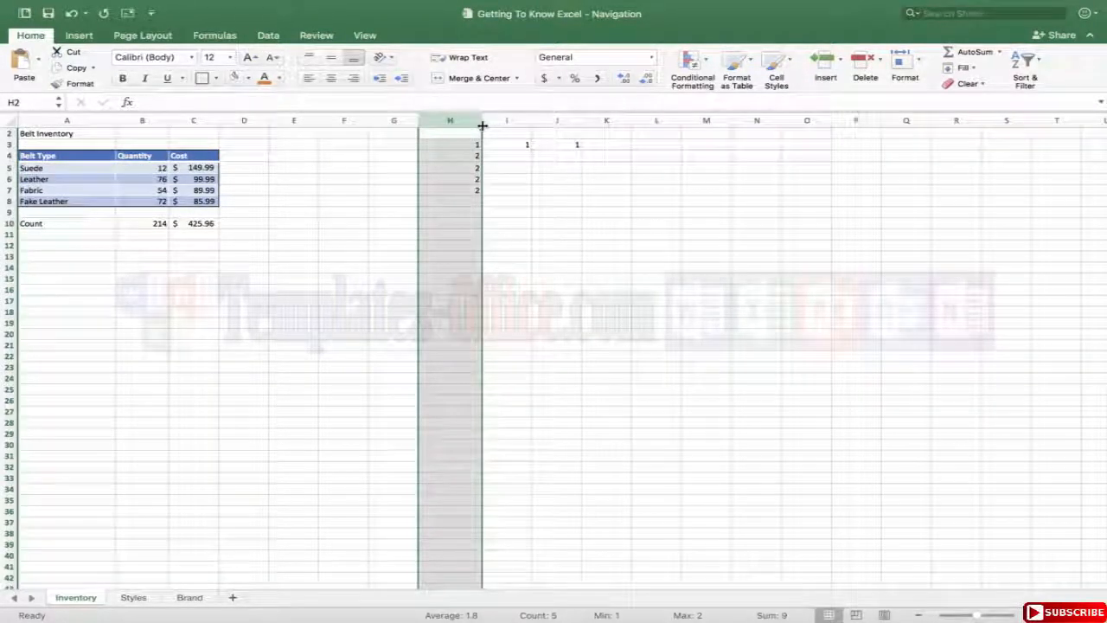
left_click(408, 120)
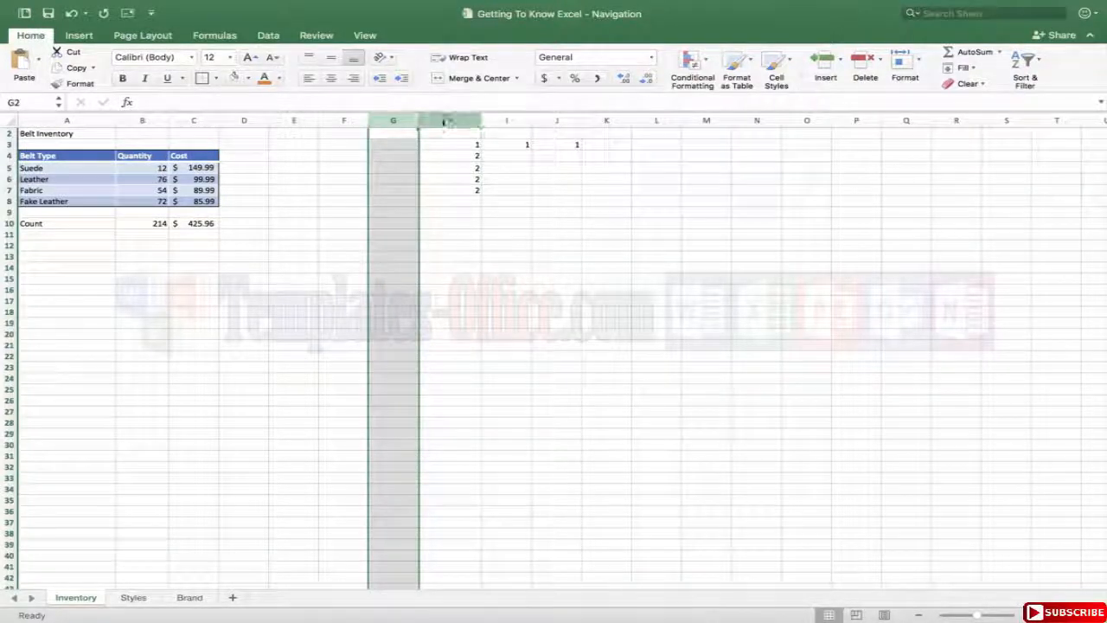
Insert a blank column at H and give it the Format Same As Right option
left_click(443, 122)
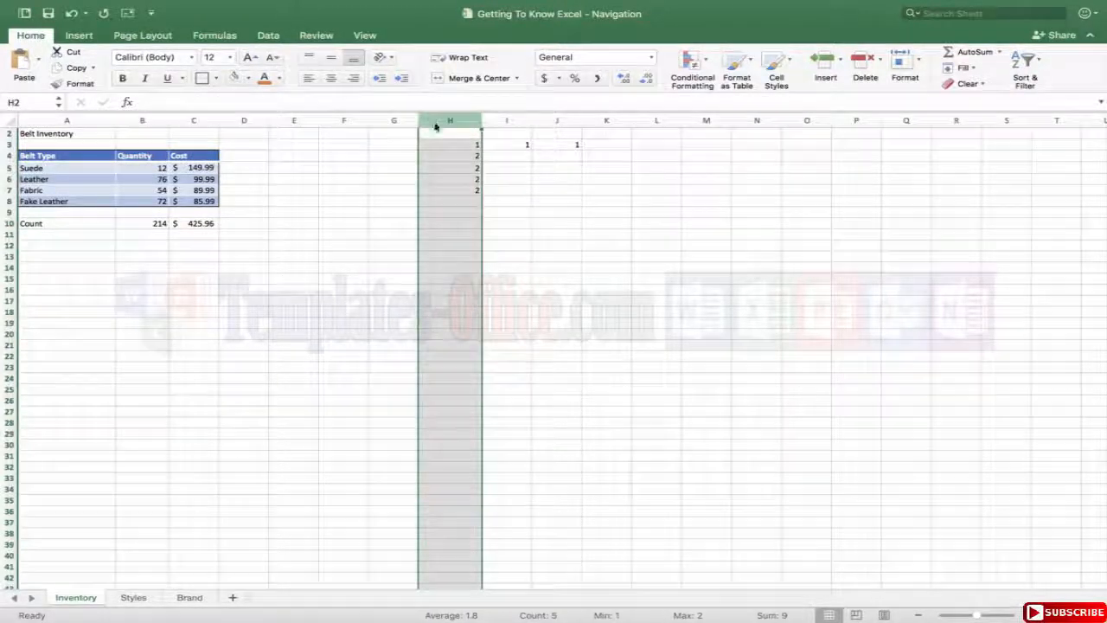
right_click(435, 127)
left_click(458, 189)
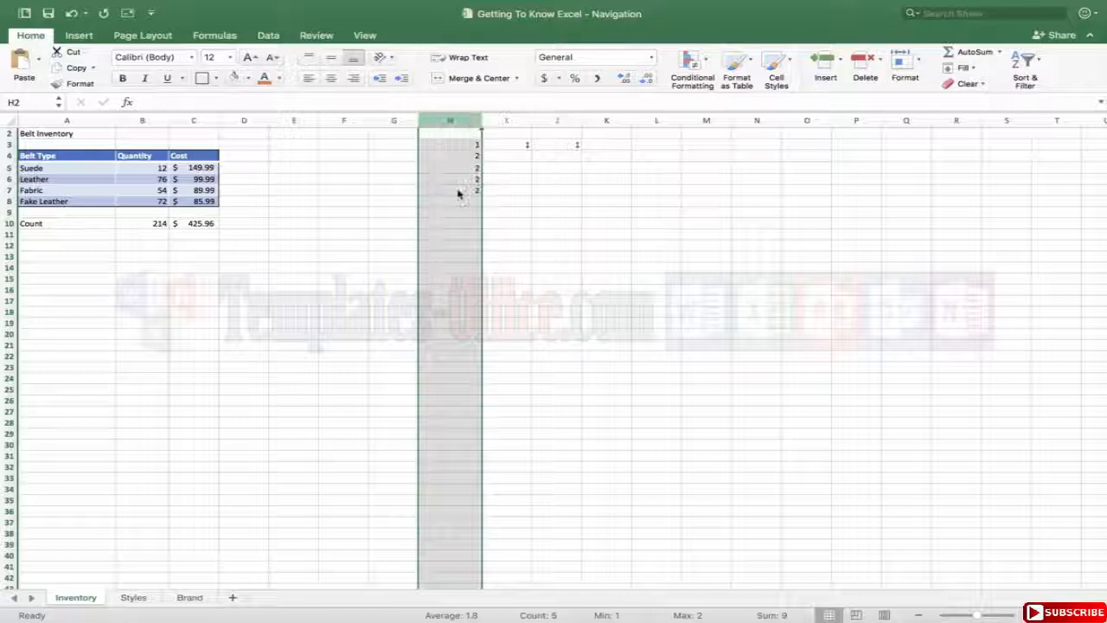
left_click(459, 138)
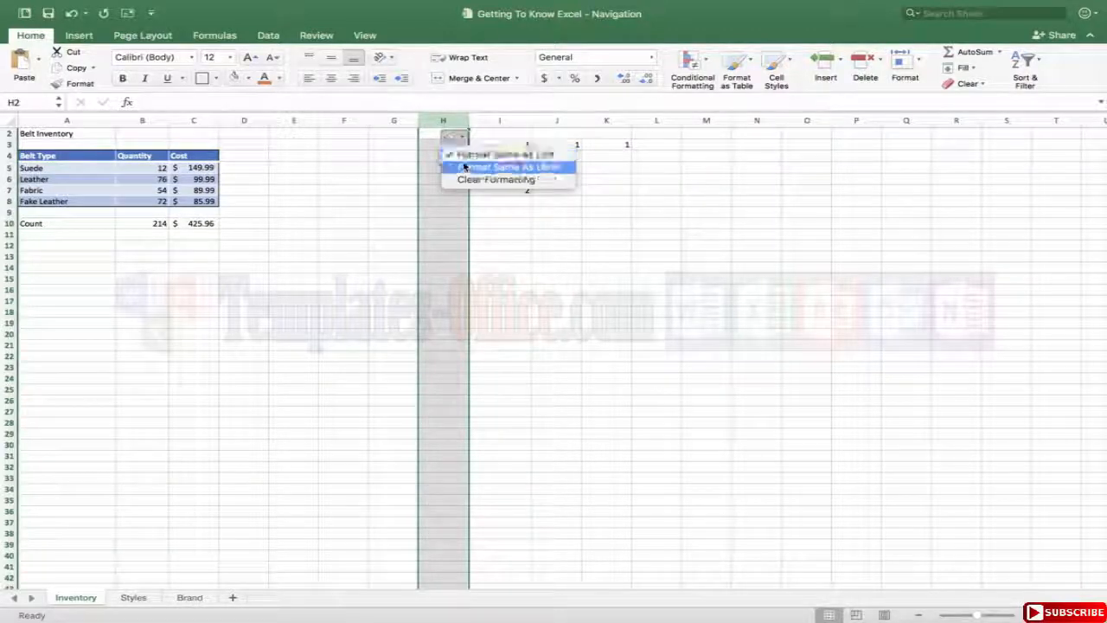
left_click(462, 166)
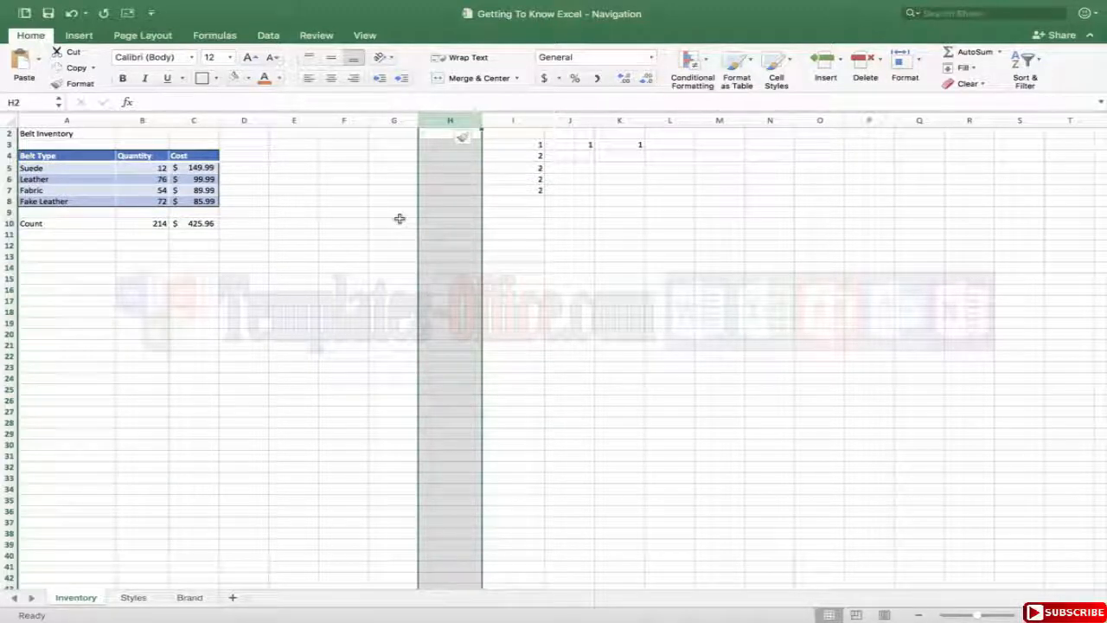
Undo the column insertions, the width change and the number entries made from G3 onward
mouse_move(201, 3)
left_click(127, 29)
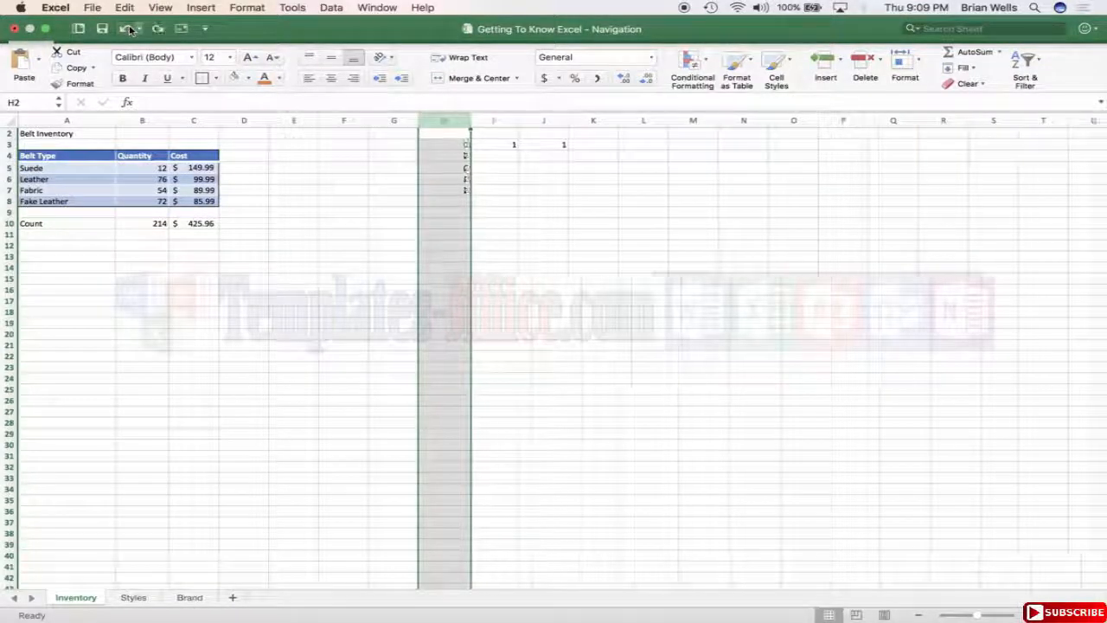
left_click(127, 29)
left_click(127, 29)
left_click(127, 29)
left_click(127, 29)
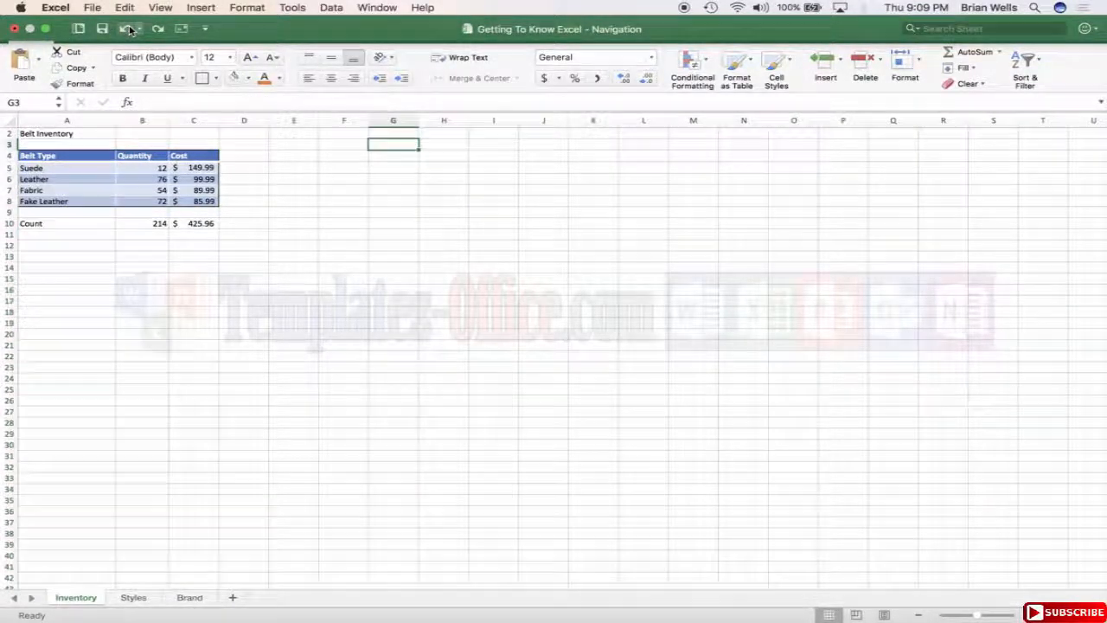
Redo the undone number entries in G3 to I3 and down column G to G5
left_click(104, 13)
left_click(104, 13)
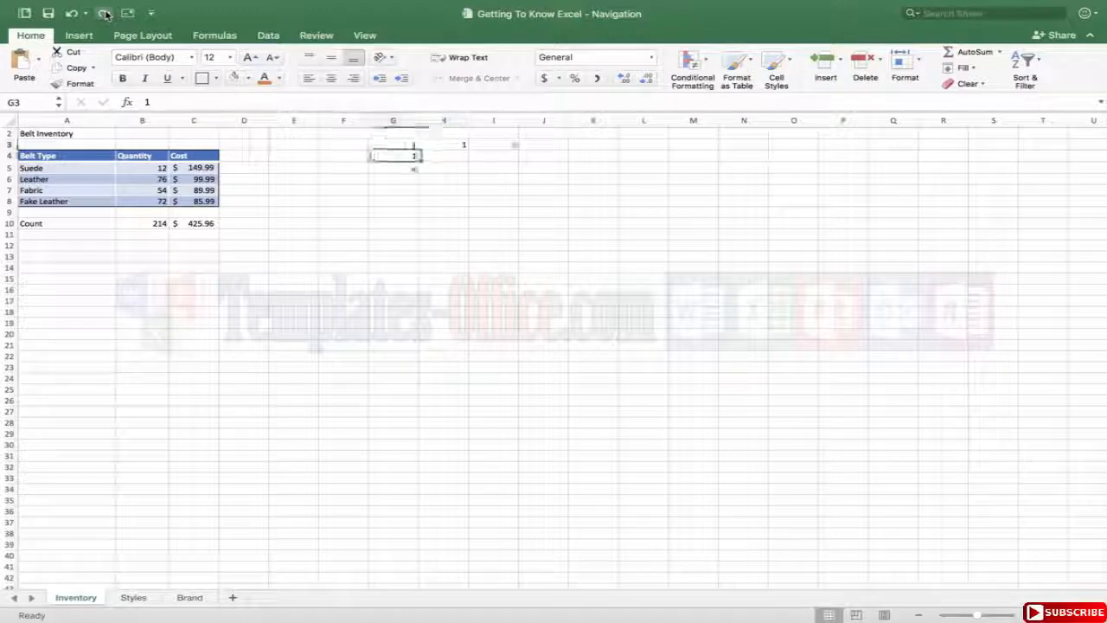
left_click(103, 13)
left_click(104, 13)
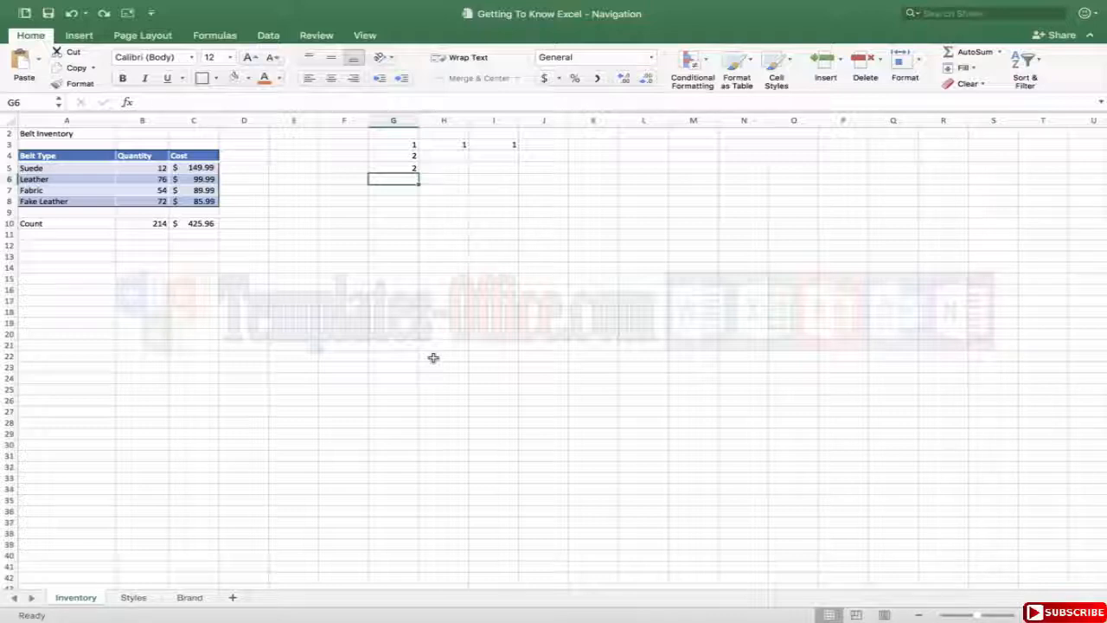
Undo the redone numbers and the earlier text and number entries around G4 to I5, back to cell F8
key("super+z")
key("super+z")
key("super+z")
key("super+z")
key("super+z")
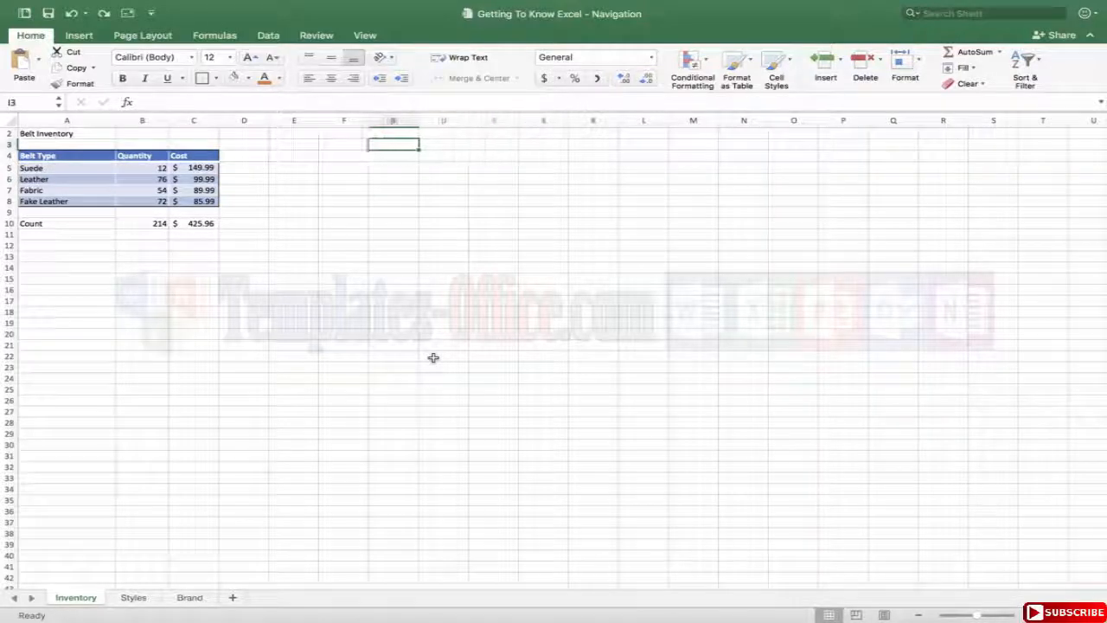
key("super+z")
key("super+z")
key("super+z")
key("super+z")
key("super+z")
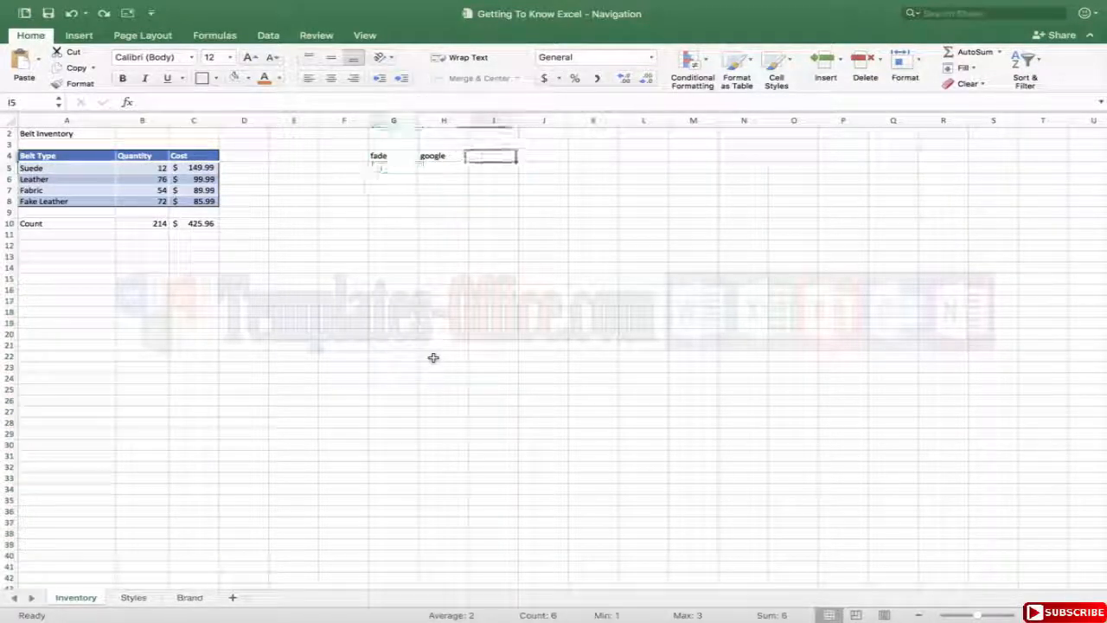
key("super+z")
key("super+z")
key("super+z")
key("super+z")
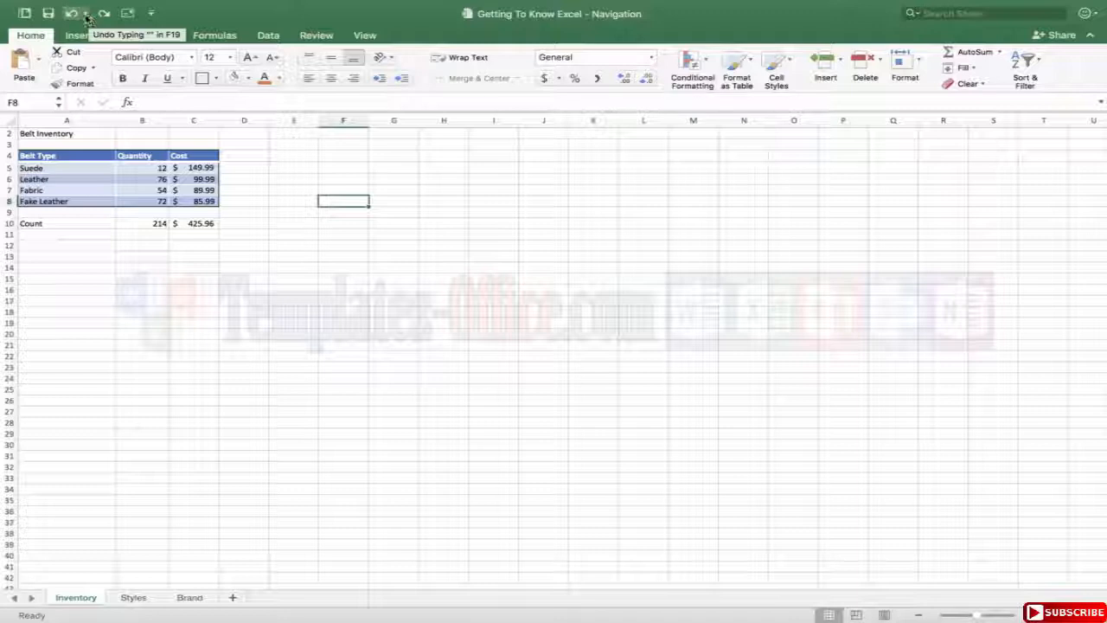
Undo every action back through the typing in E9 from the undo history, and cancel the pending copy selection with G20 selected
left_click(87, 19)
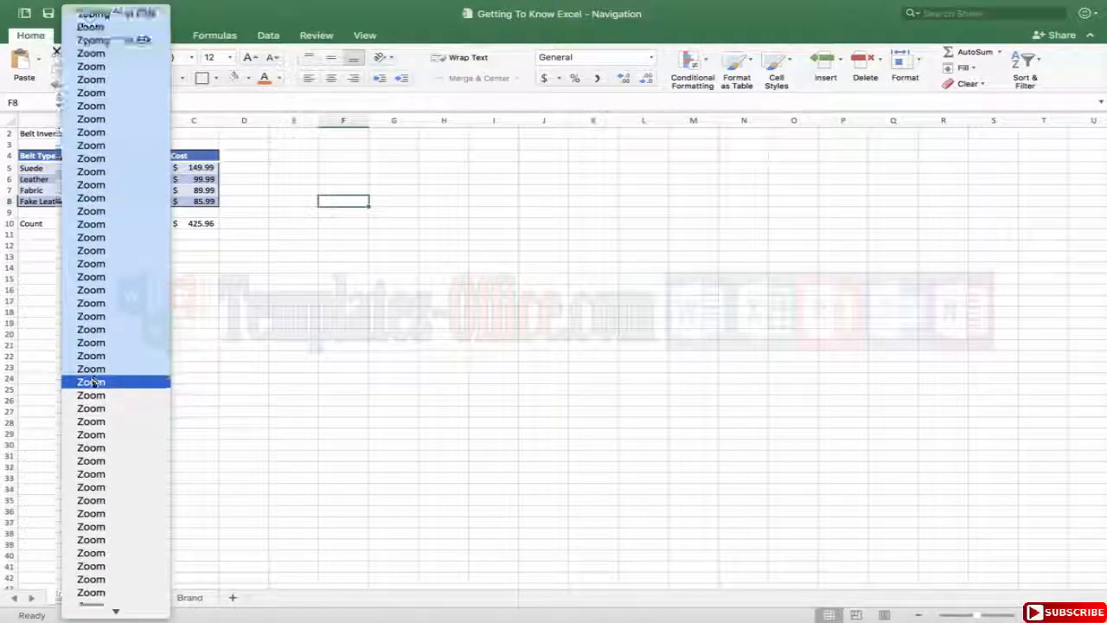
scroll(72, 596, "down", 3)
scroll(73, 596, "up", 5)
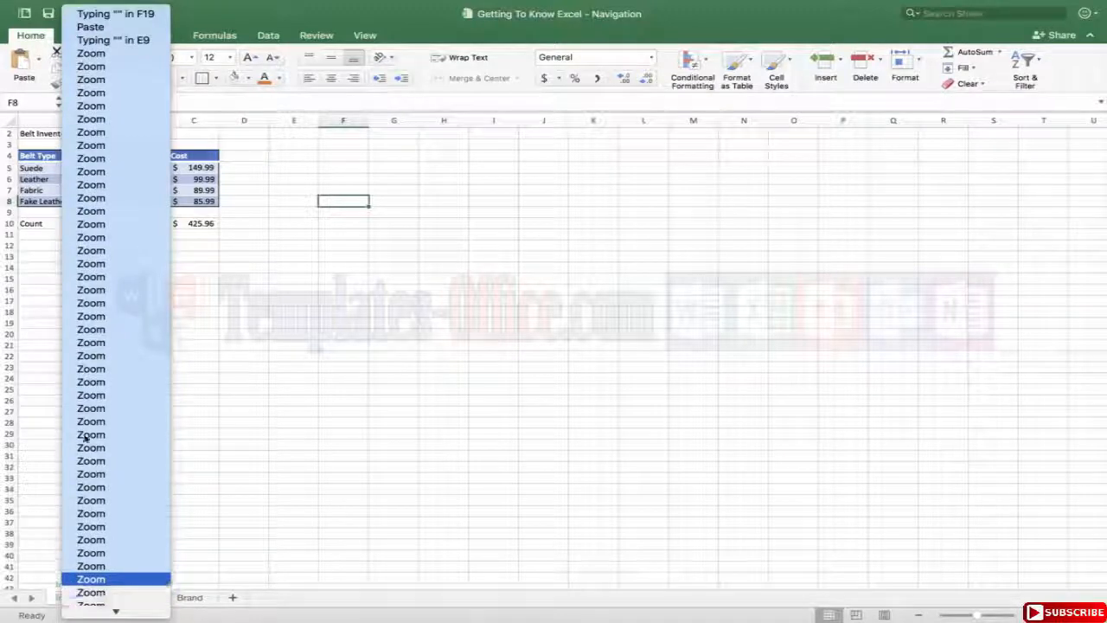
left_click(99, 41)
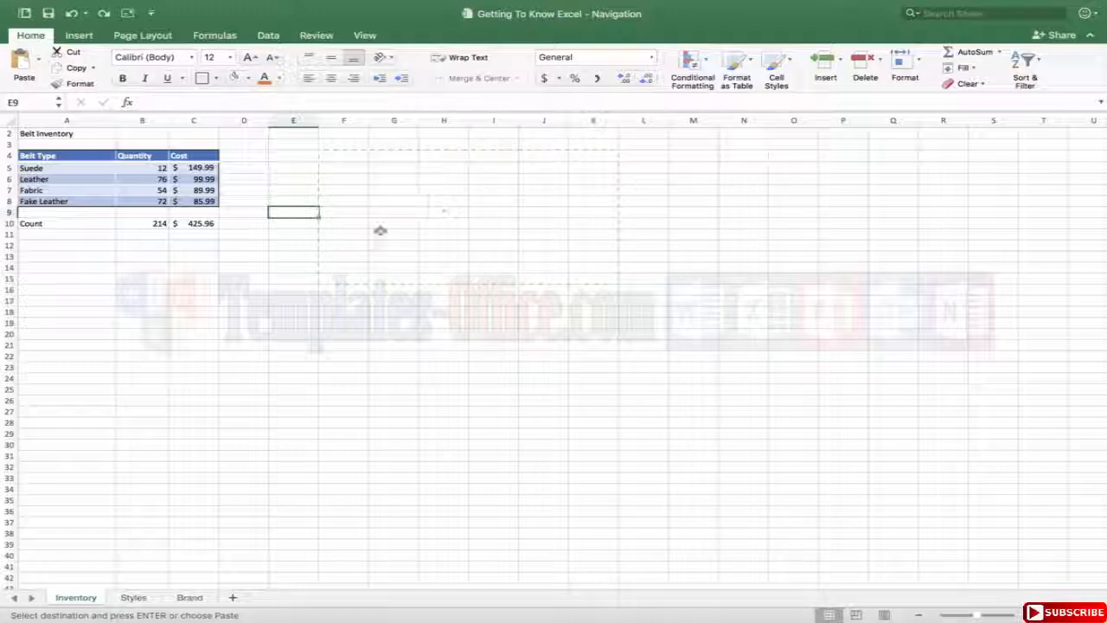
left_click(380, 330)
key("Escape")
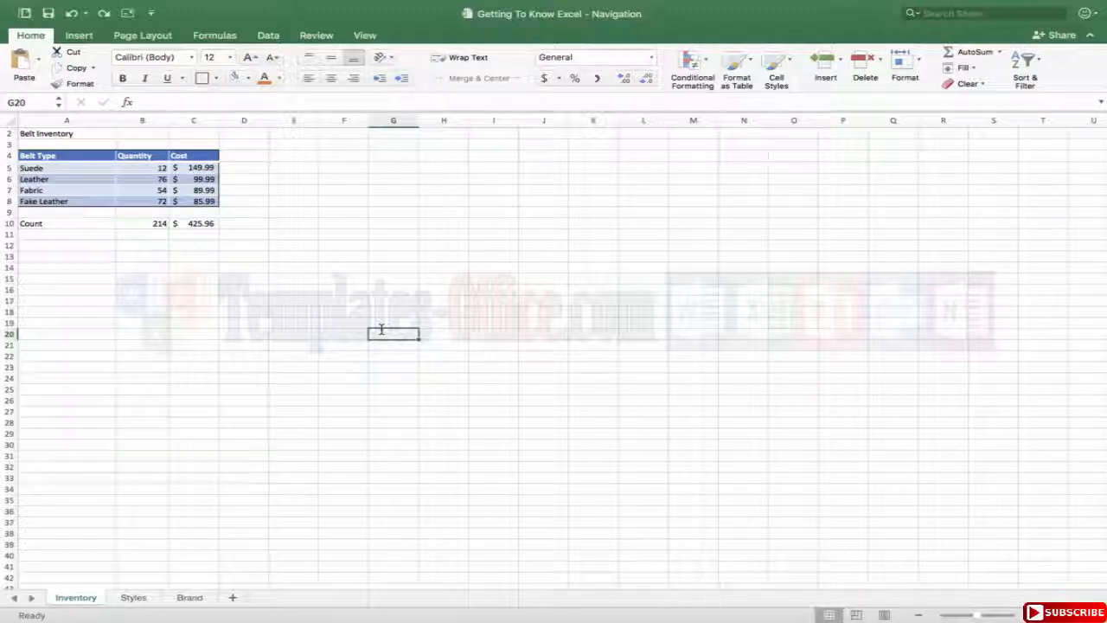
Move the active cell from G20 across and up to J14, and along row 14 to N14
key("Right")
key("Right")
key("Right")
key("Up")
key("Up")
key("Up")
key("Up")
key("Up")
key("Up")
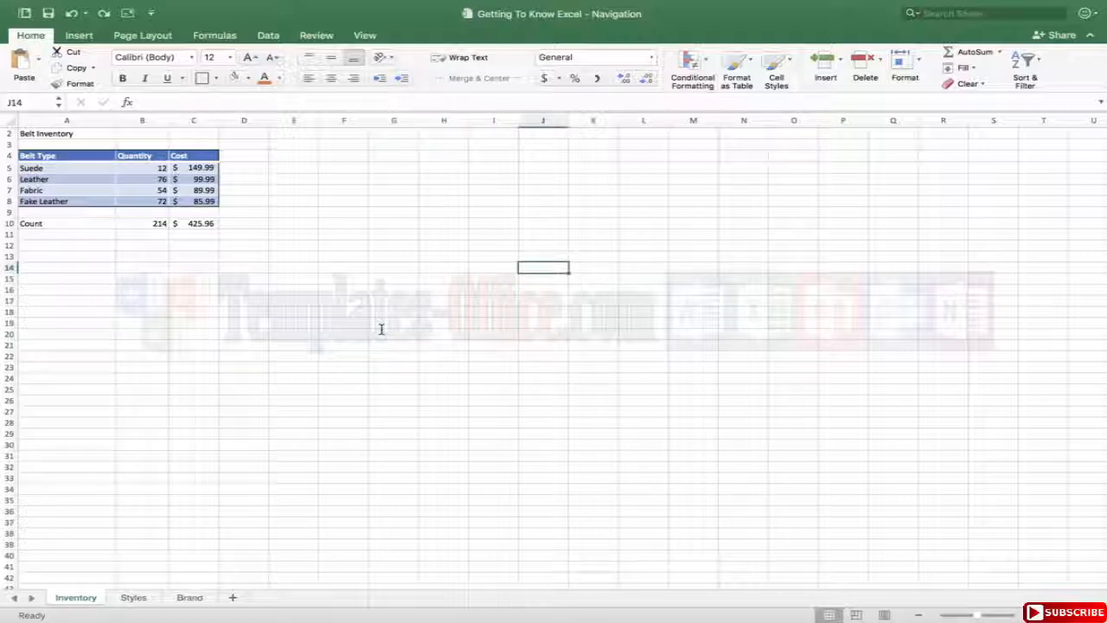
key("Right")
key("Right")
key("Right")
key("Right")
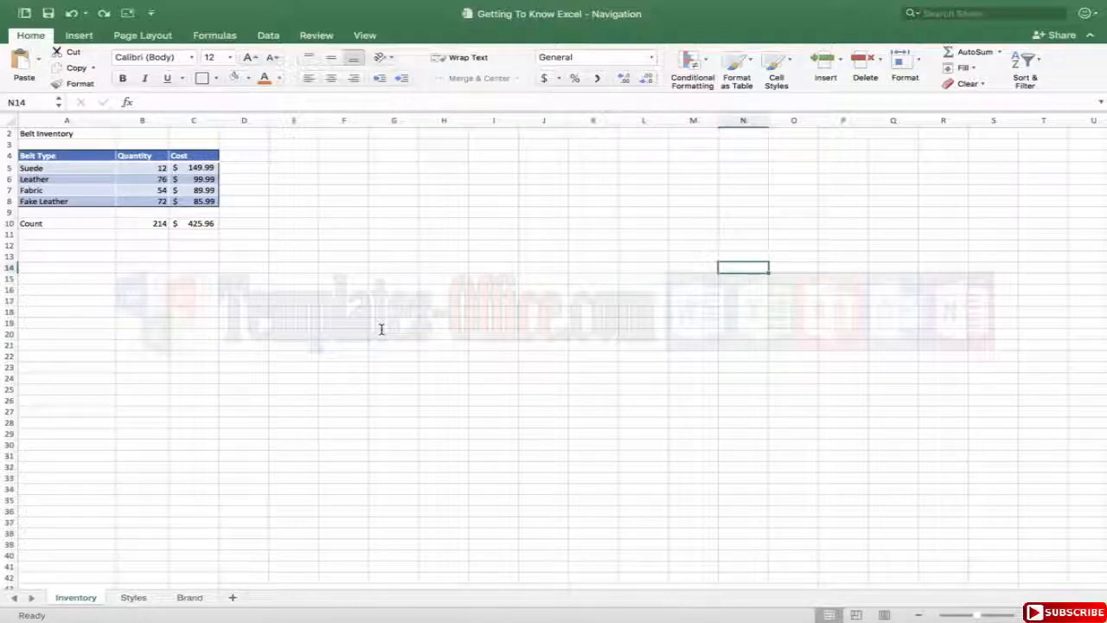
Move the active cell down to row 15, back and forth along that row to column J, and down to J22
key("Down")
key("Left")
key("Left")
key("Left")
key("Left")
key("Right")
key("Right")
key("Left")
key("Left")
key("Down")
key("Down")
key("Down")
key("Down")
key("Down")
key("Down")
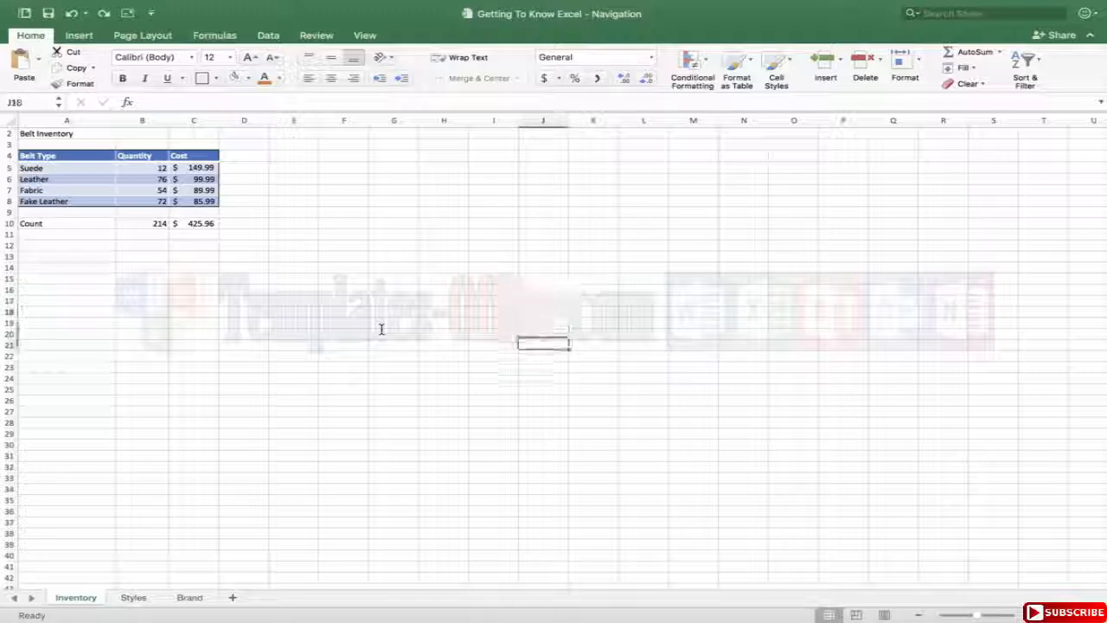
key("Down")
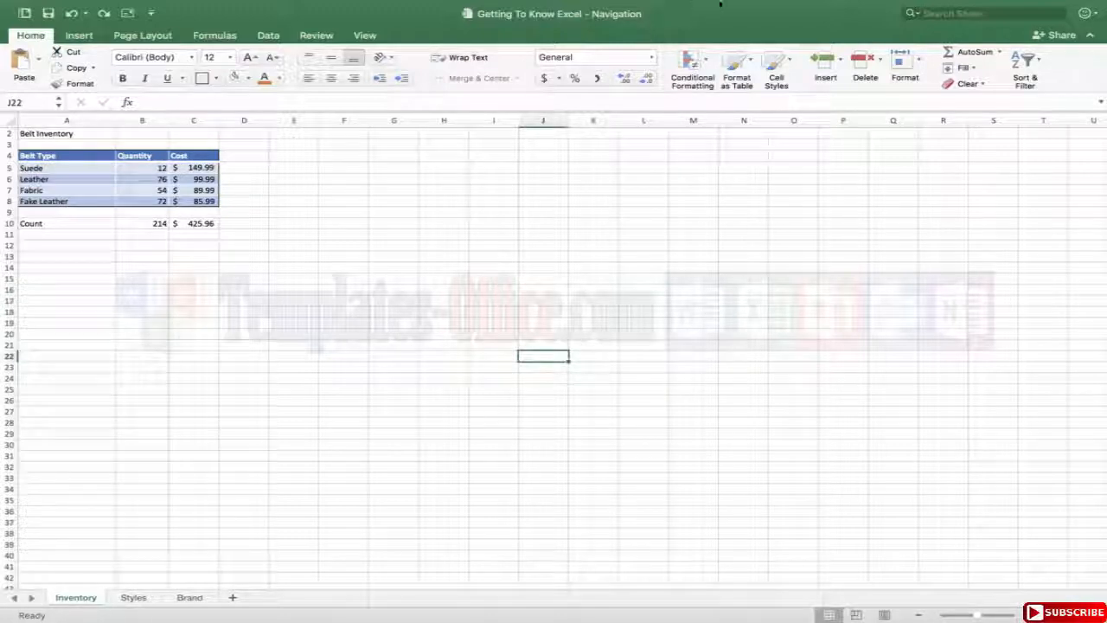